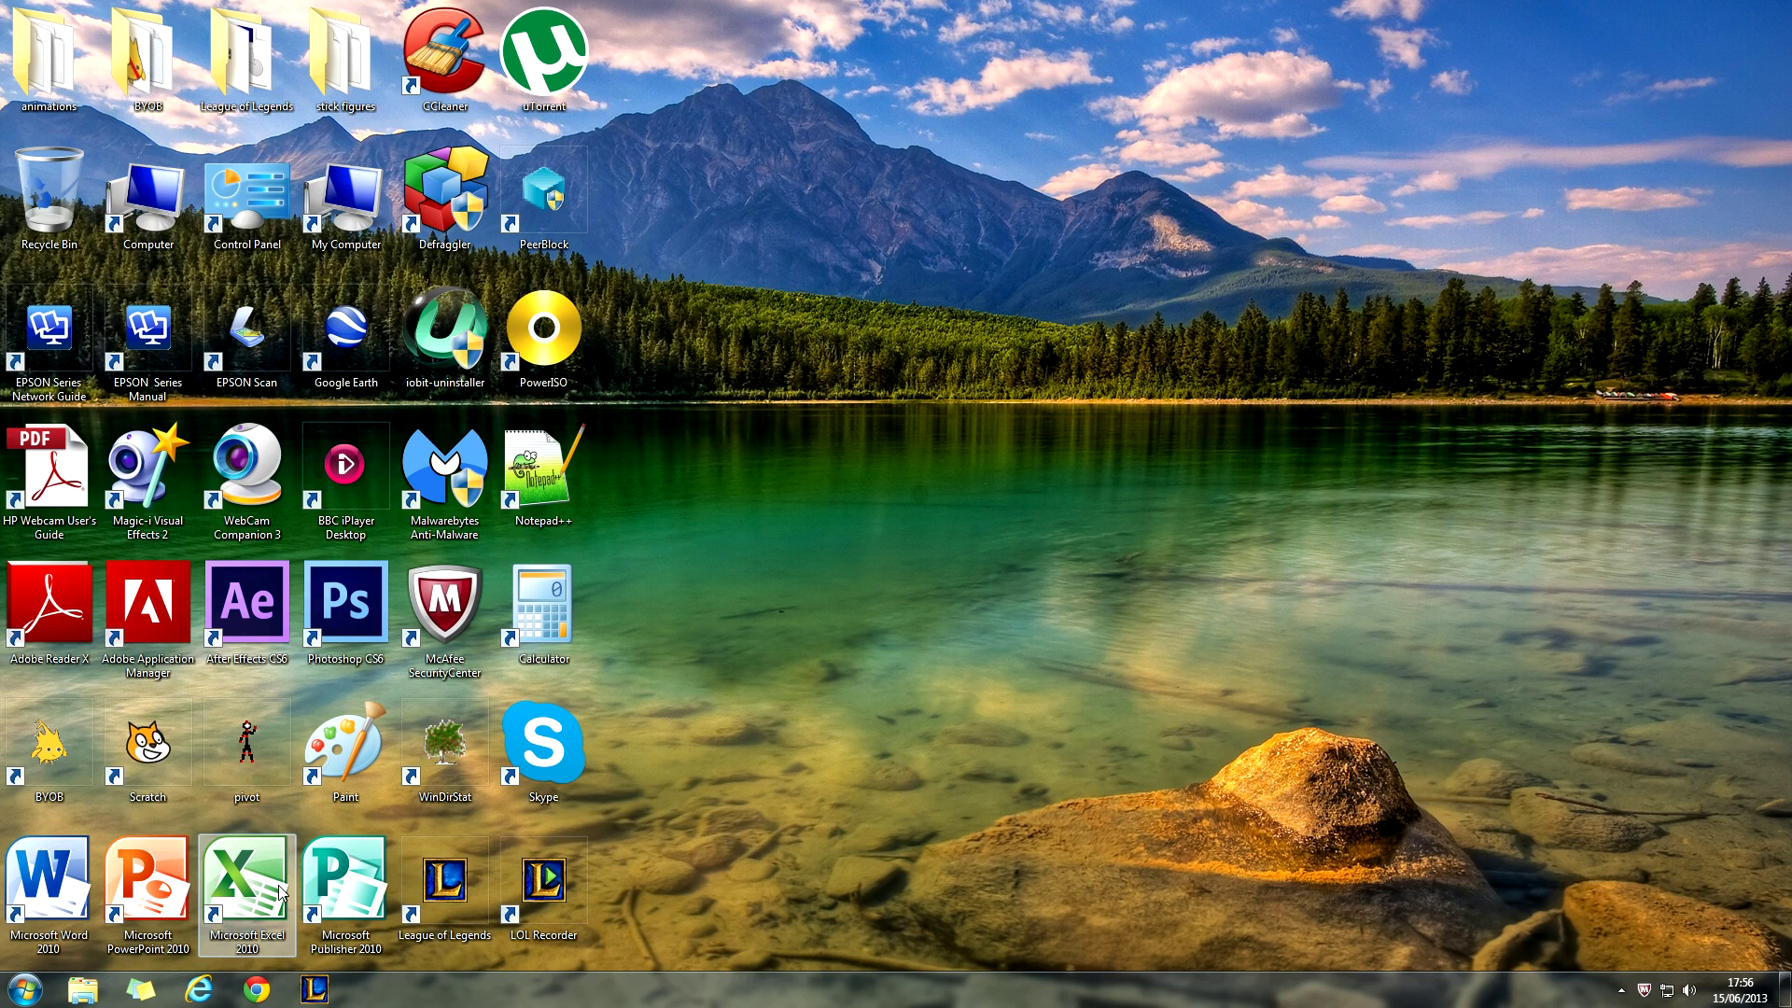
- Write 'File that I want to protect' in a new Word document, save it to Documents under that name, and close Word
double_click(48, 878)
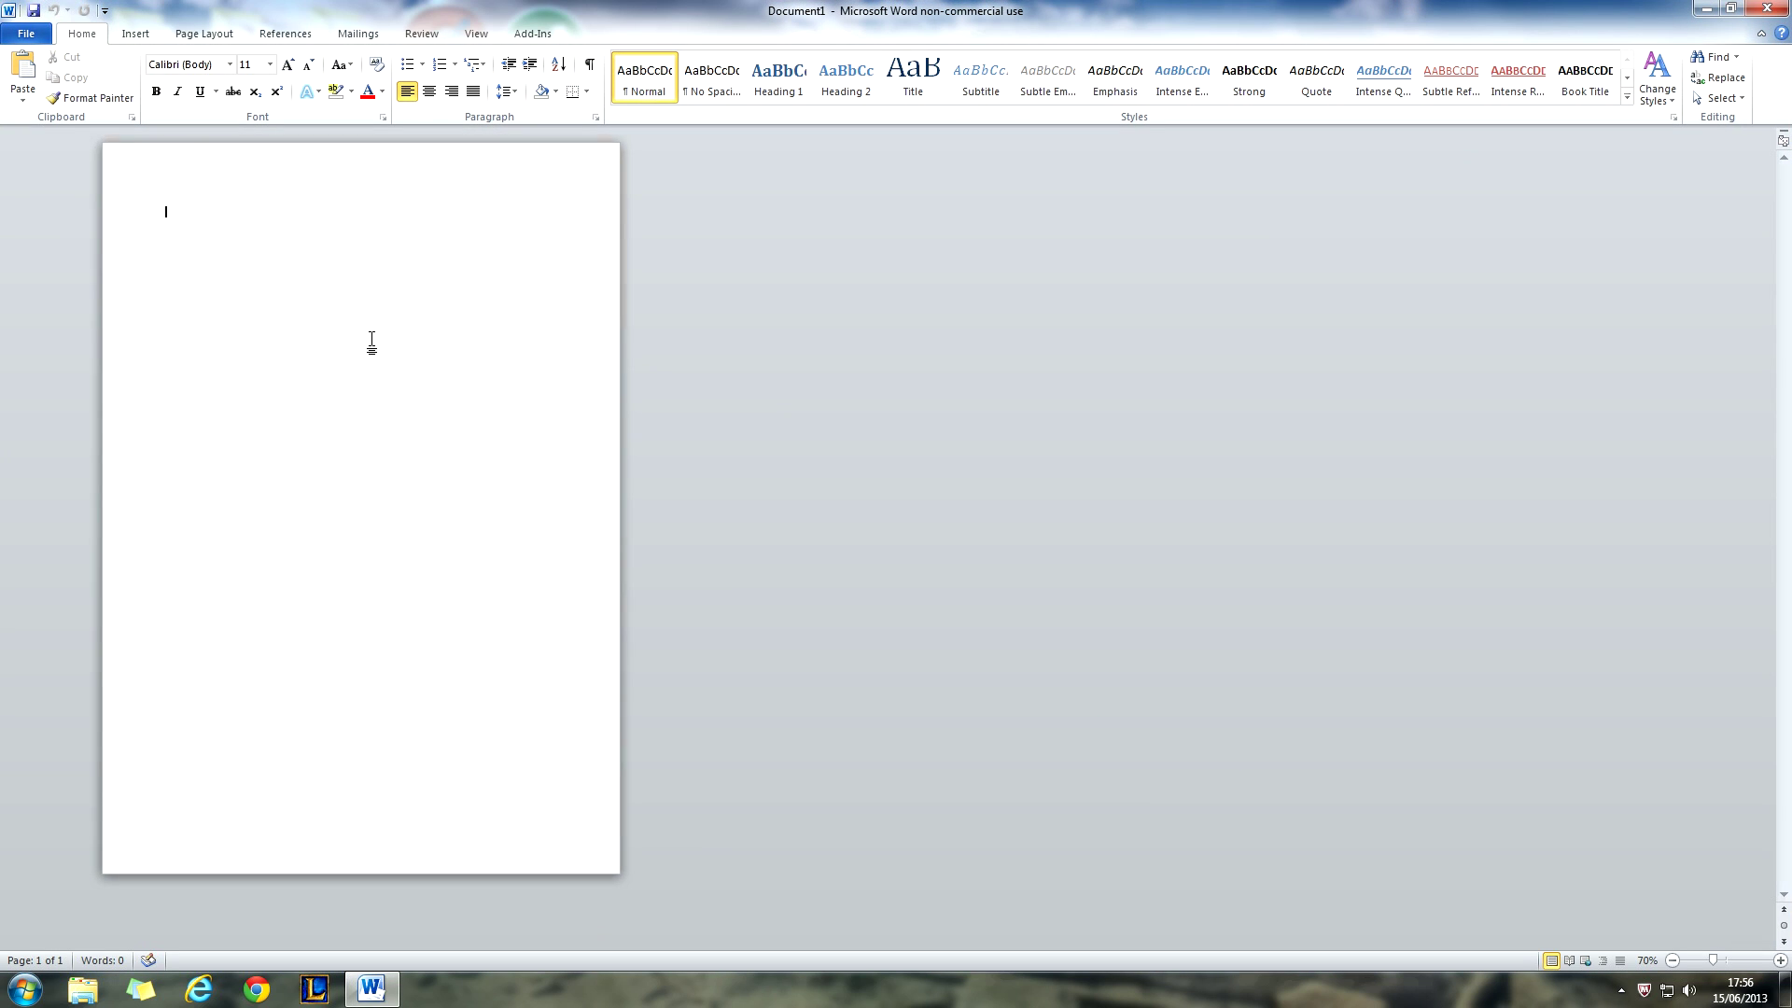
type("file that I want to protect")
left_click(26, 33)
left_click(58, 88)
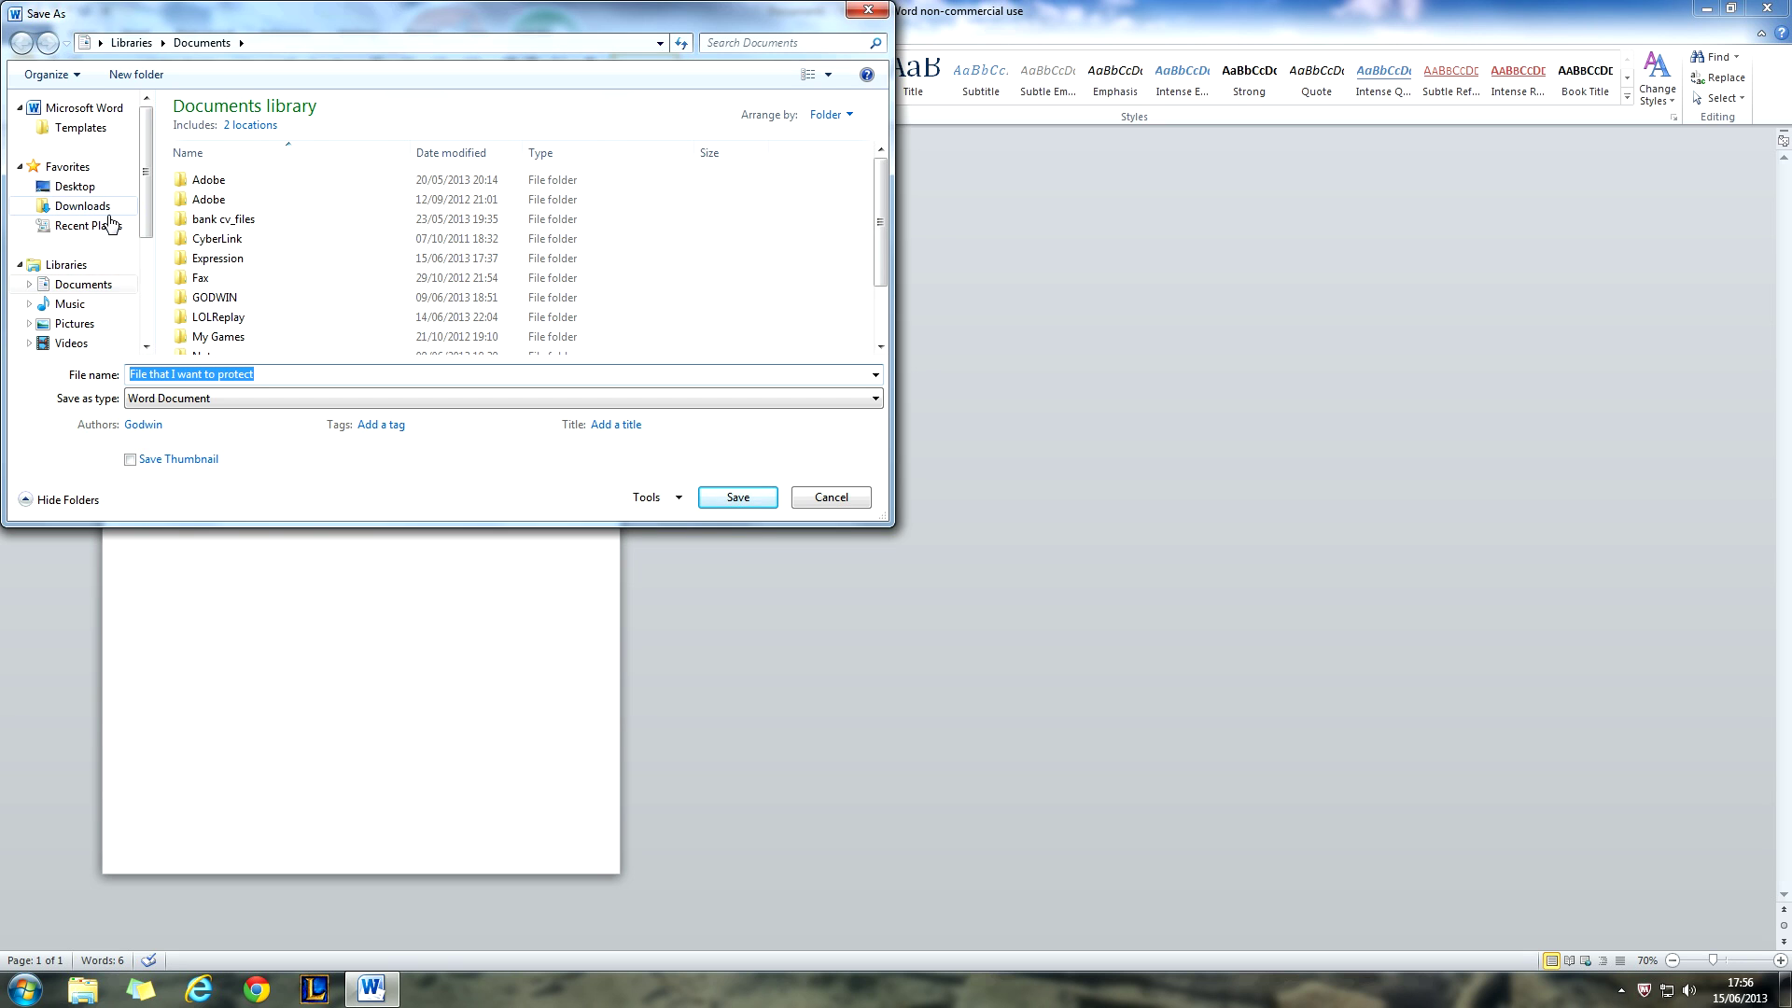
left_click(103, 290)
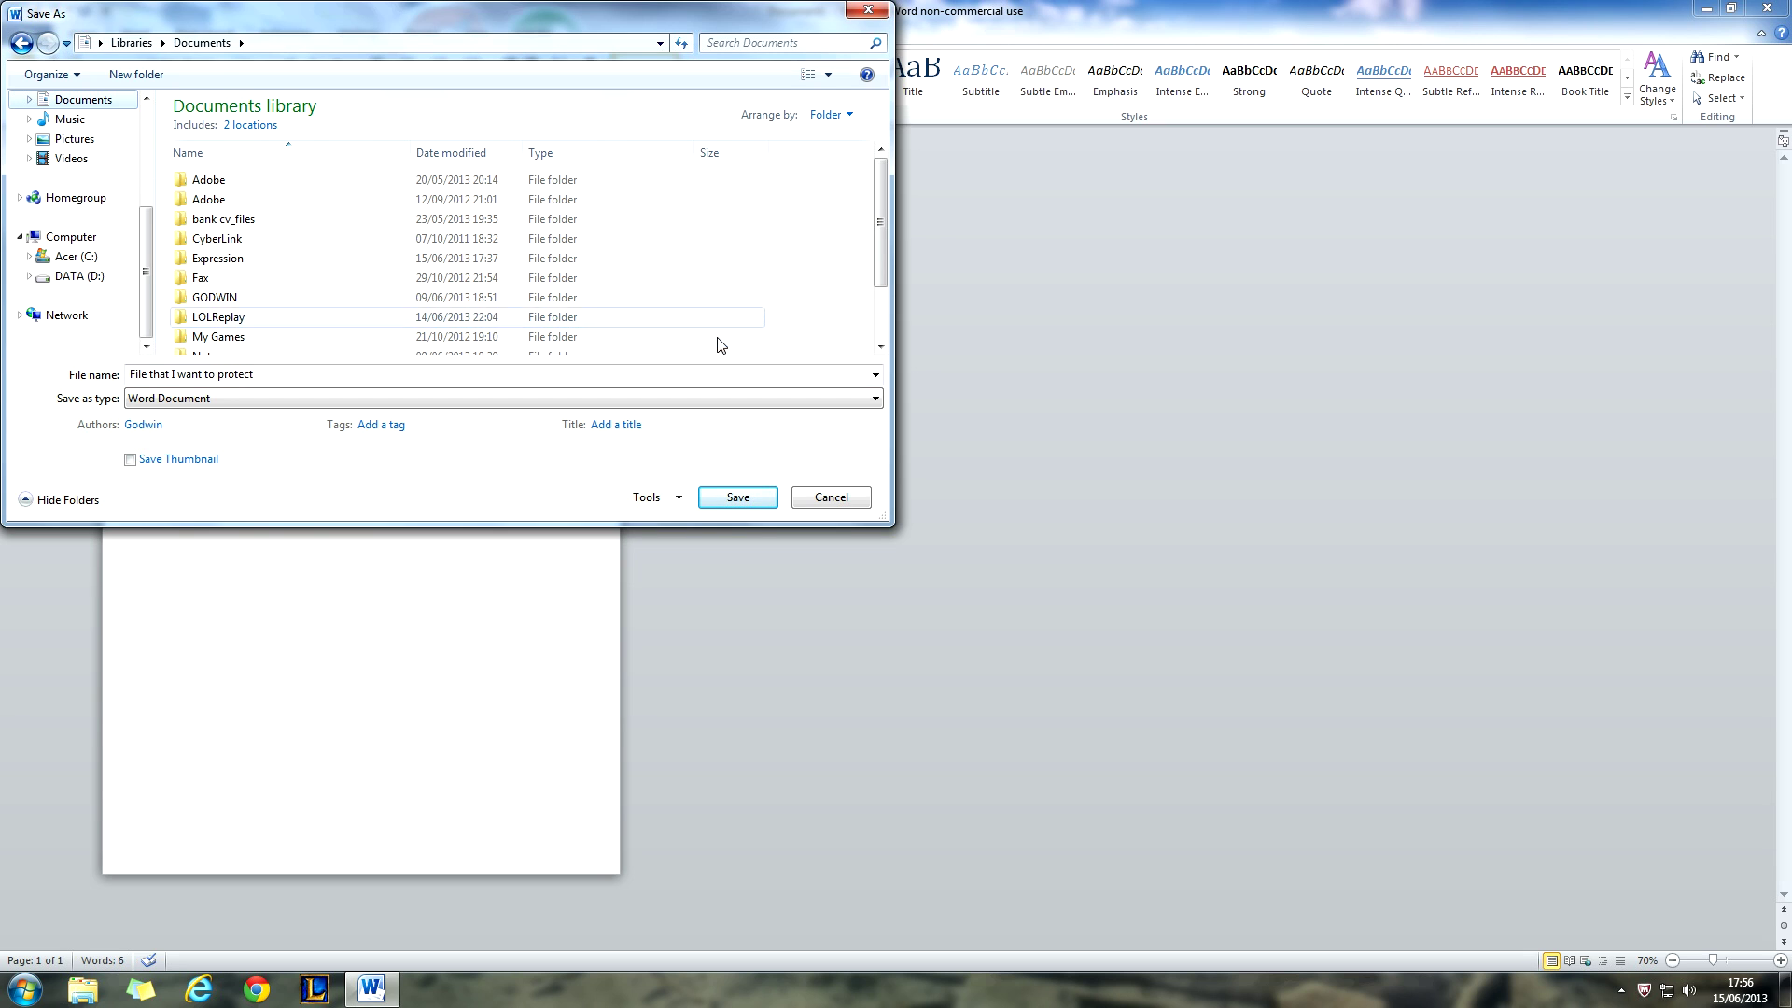
left_click_drag(878, 266, 880, 329)
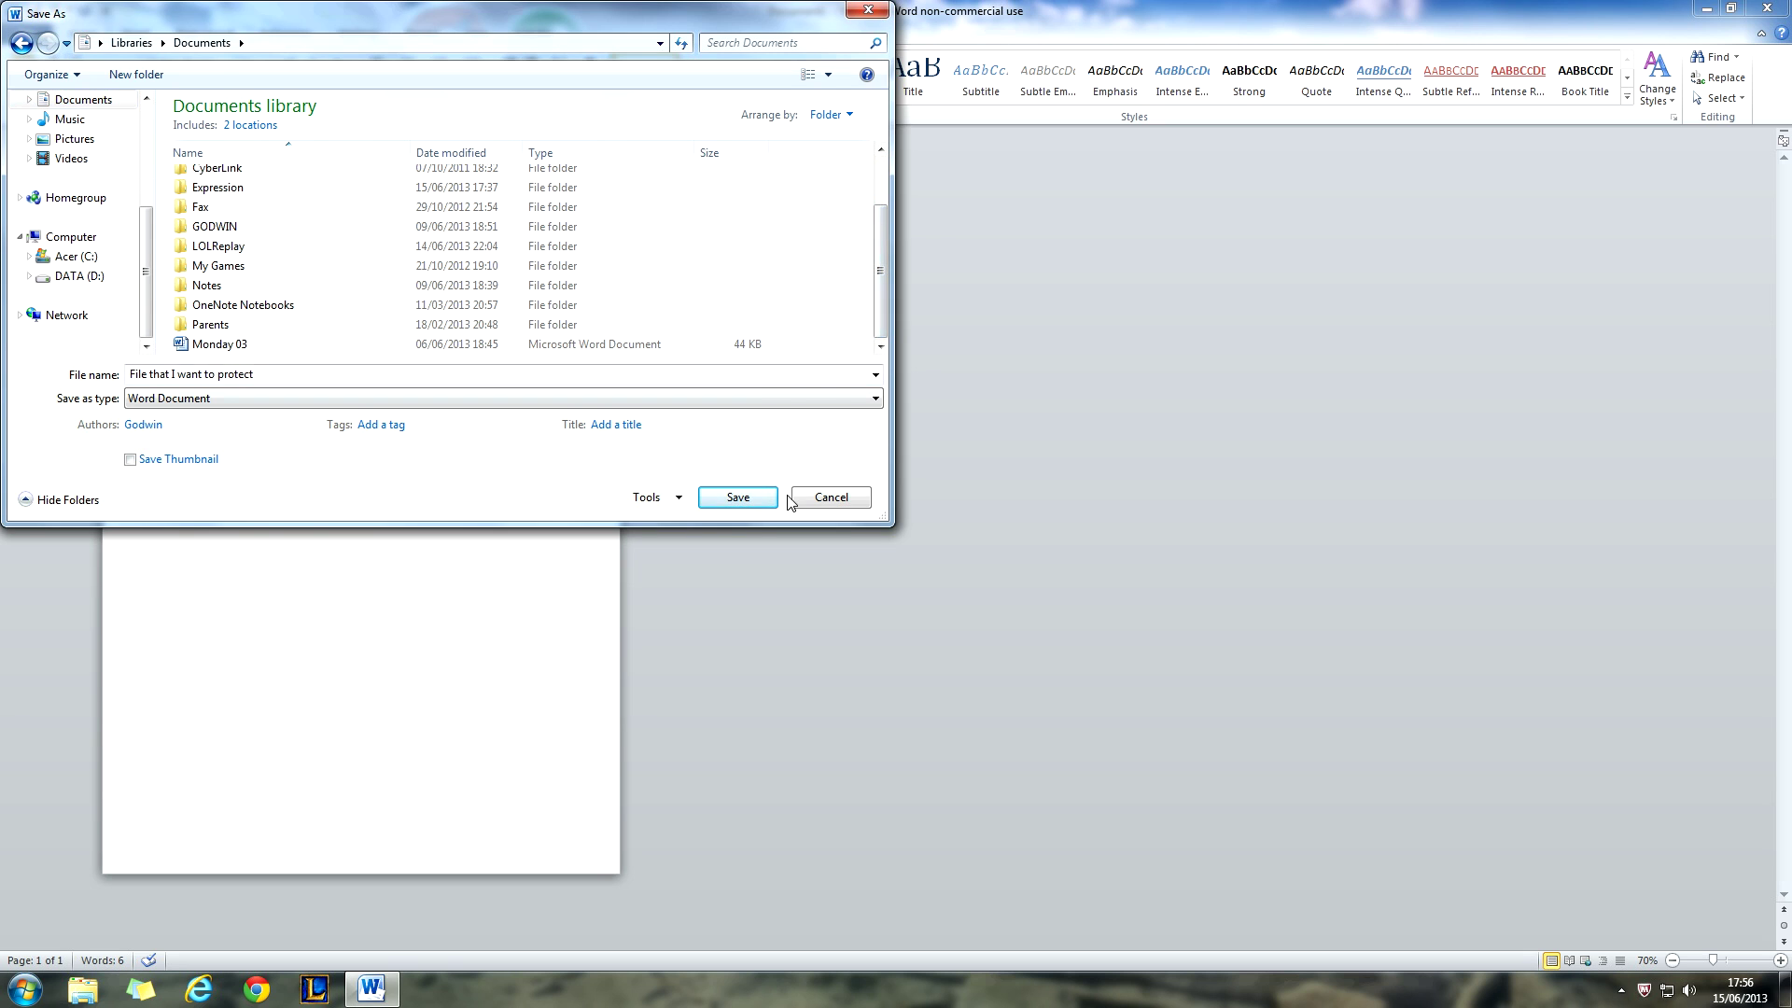
left_click(753, 496)
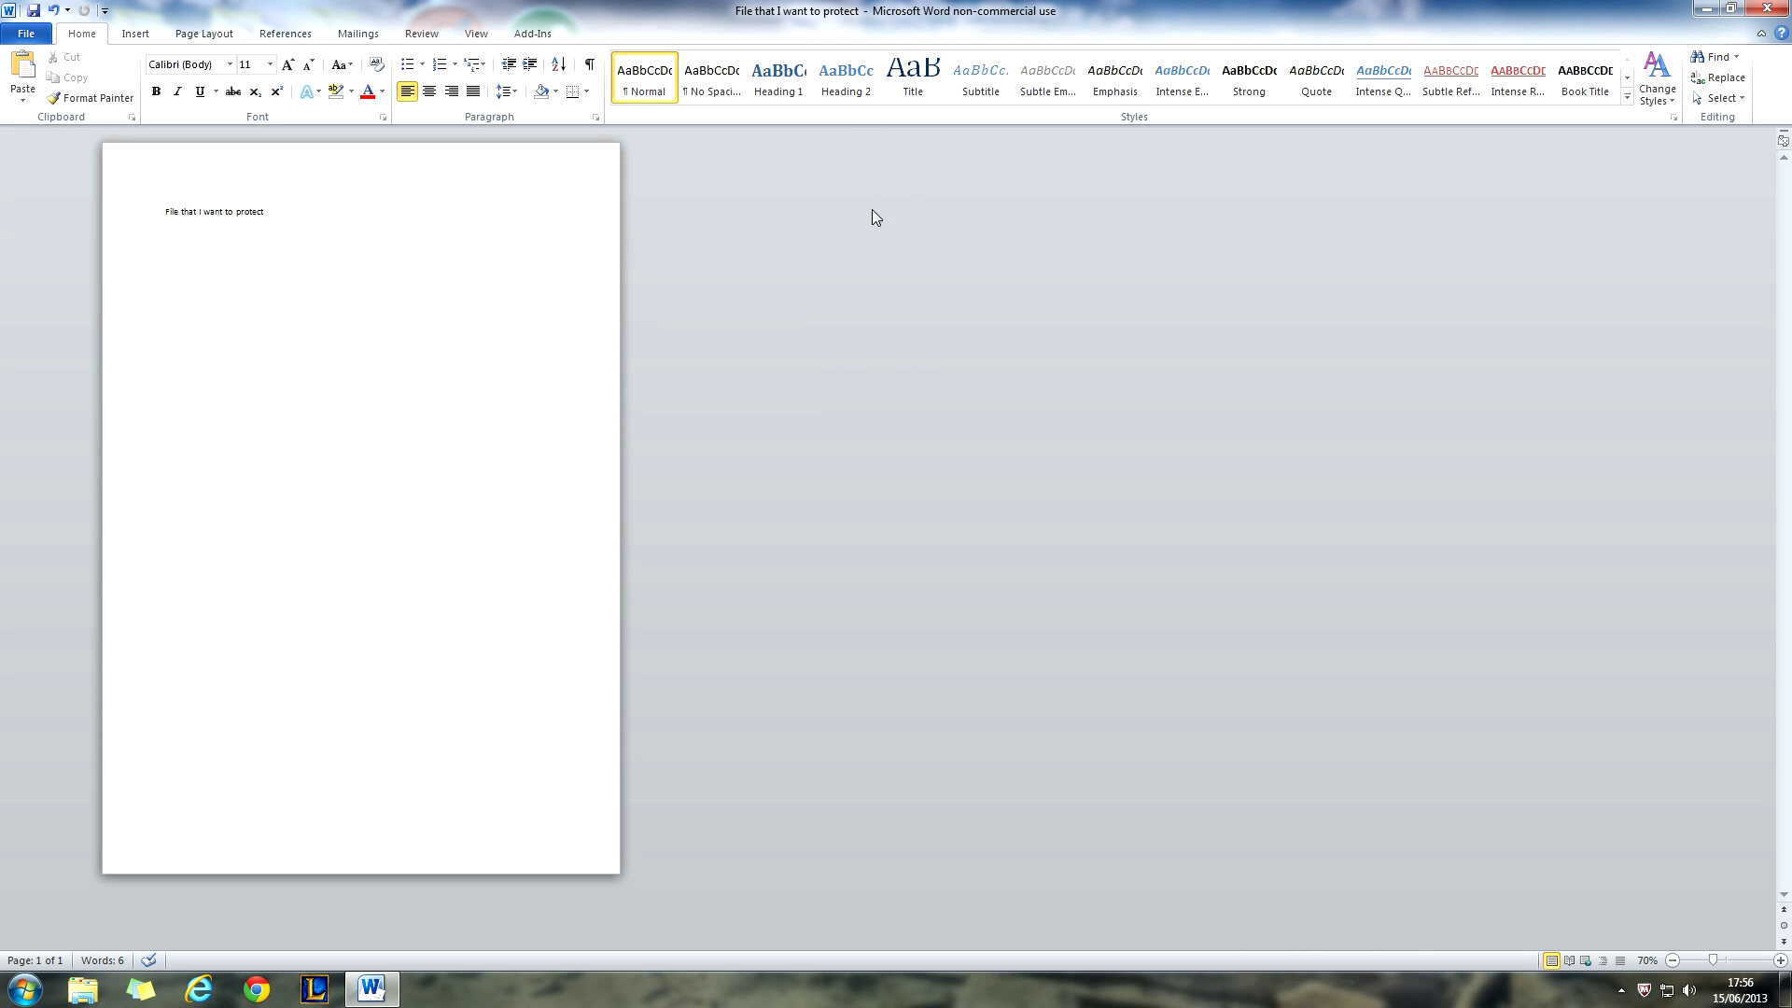
left_click(1785, 8)
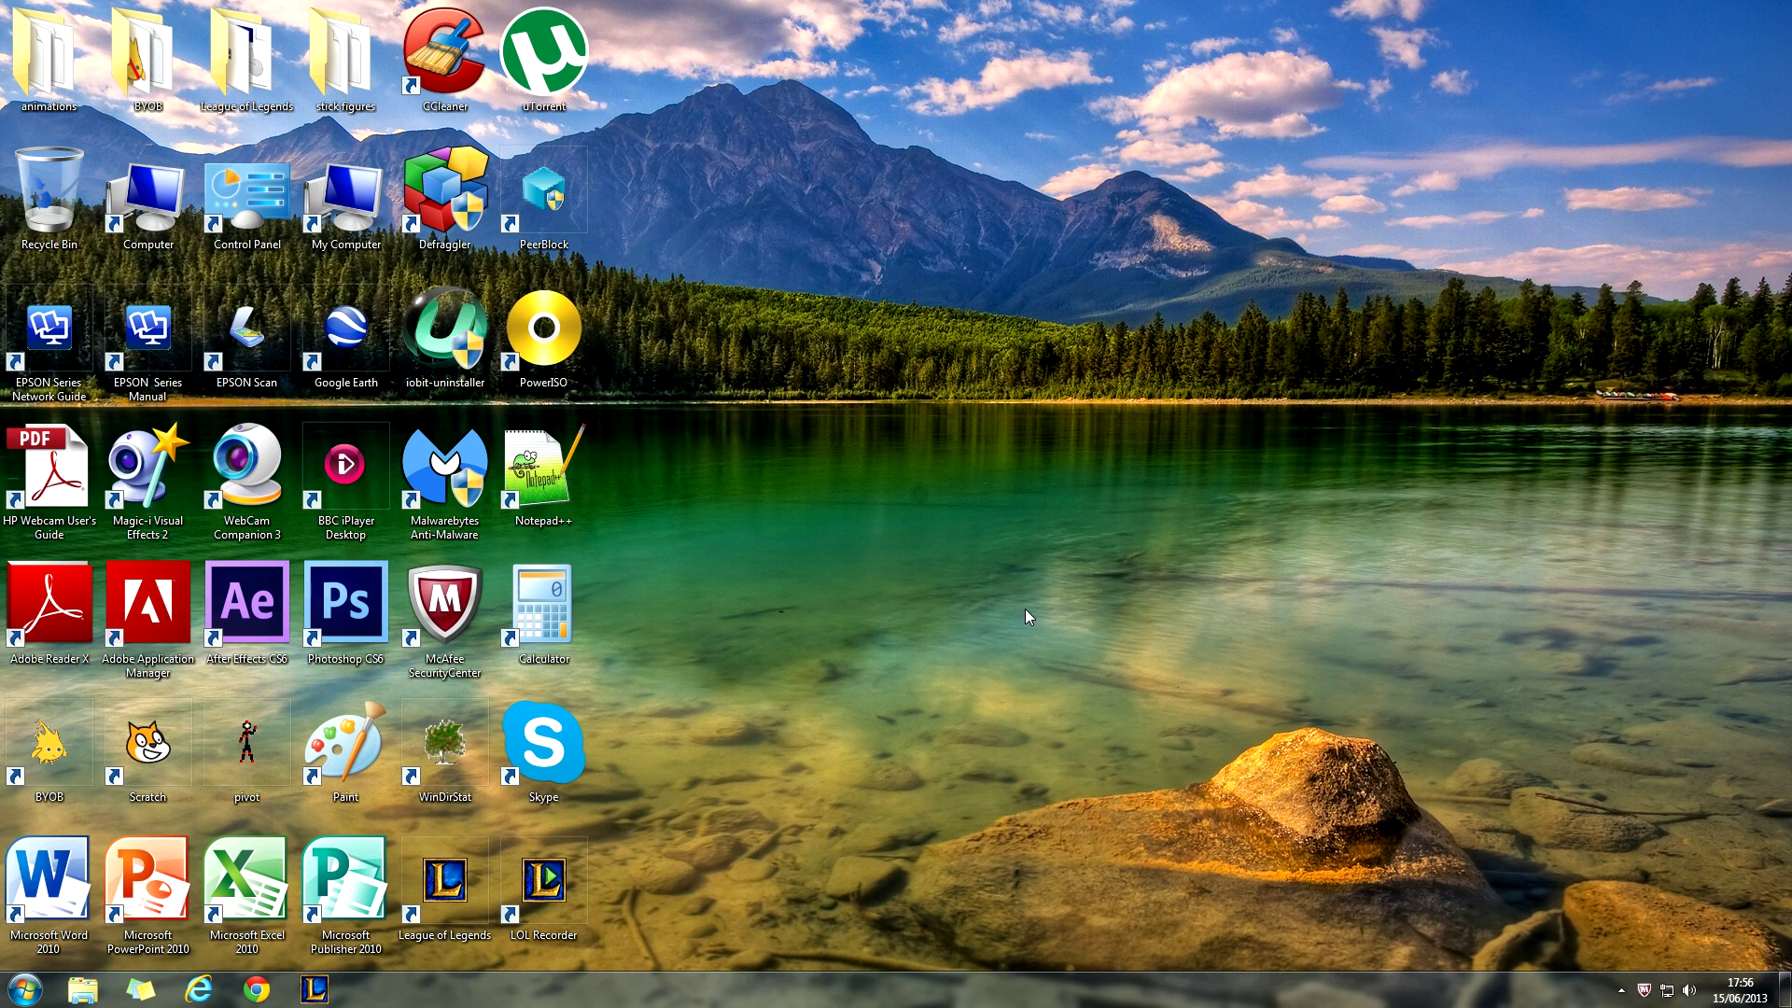
- Create a new folder named 'test' in the Documents library
left_click(80, 992)
left_click(472, 360)
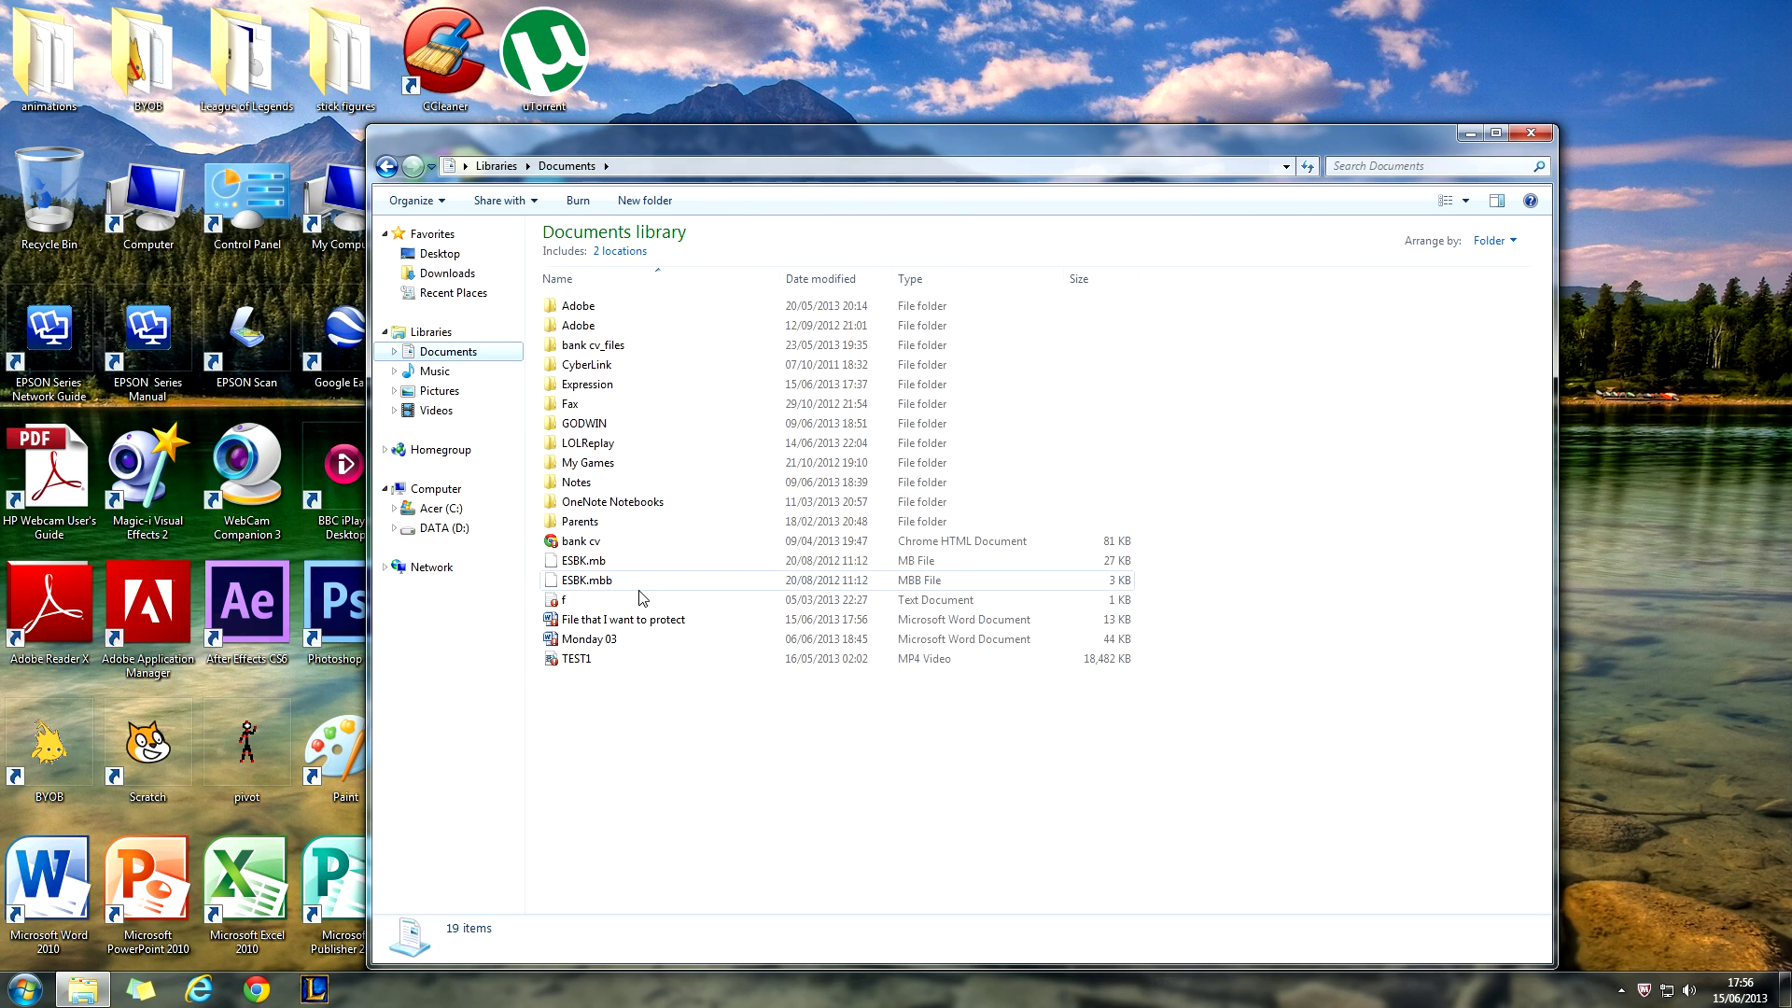
right_click(612, 708)
left_click(653, 201)
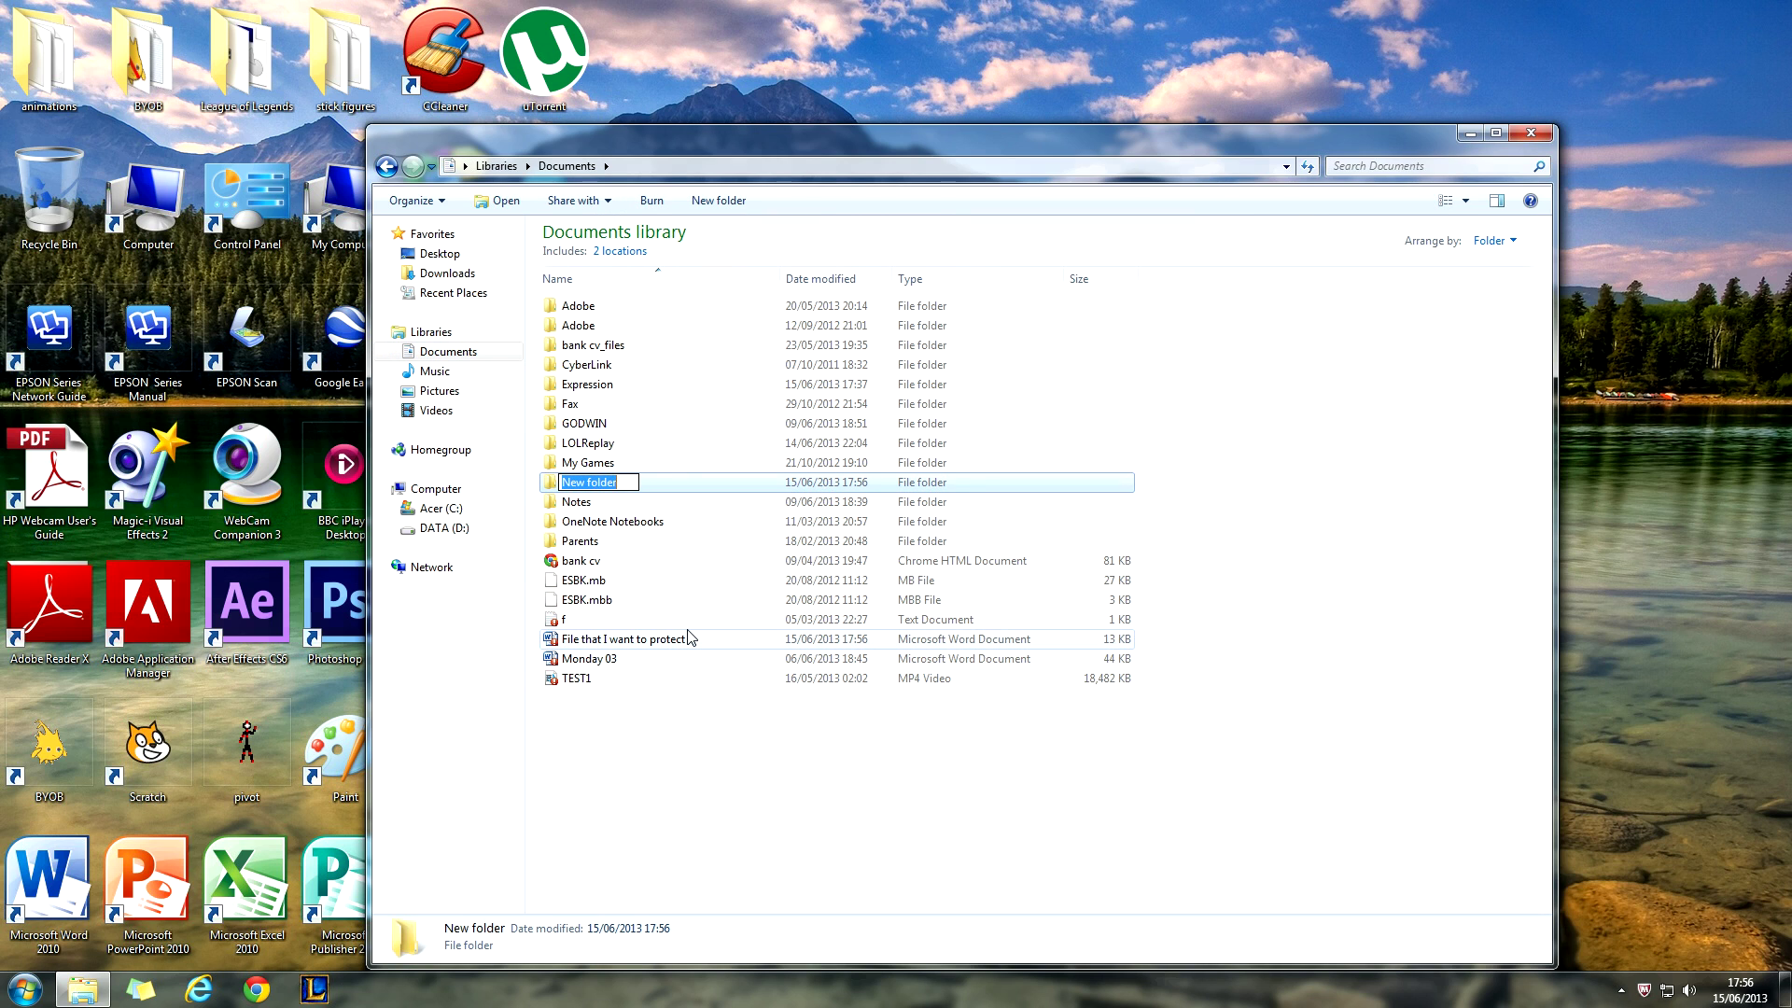
type("test")
left_click(642, 804)
- Move the 'File that I want to protect' document into the test folder and minimize Explorer
left_click(650, 644)
left_click_drag(650, 644, 668, 542)
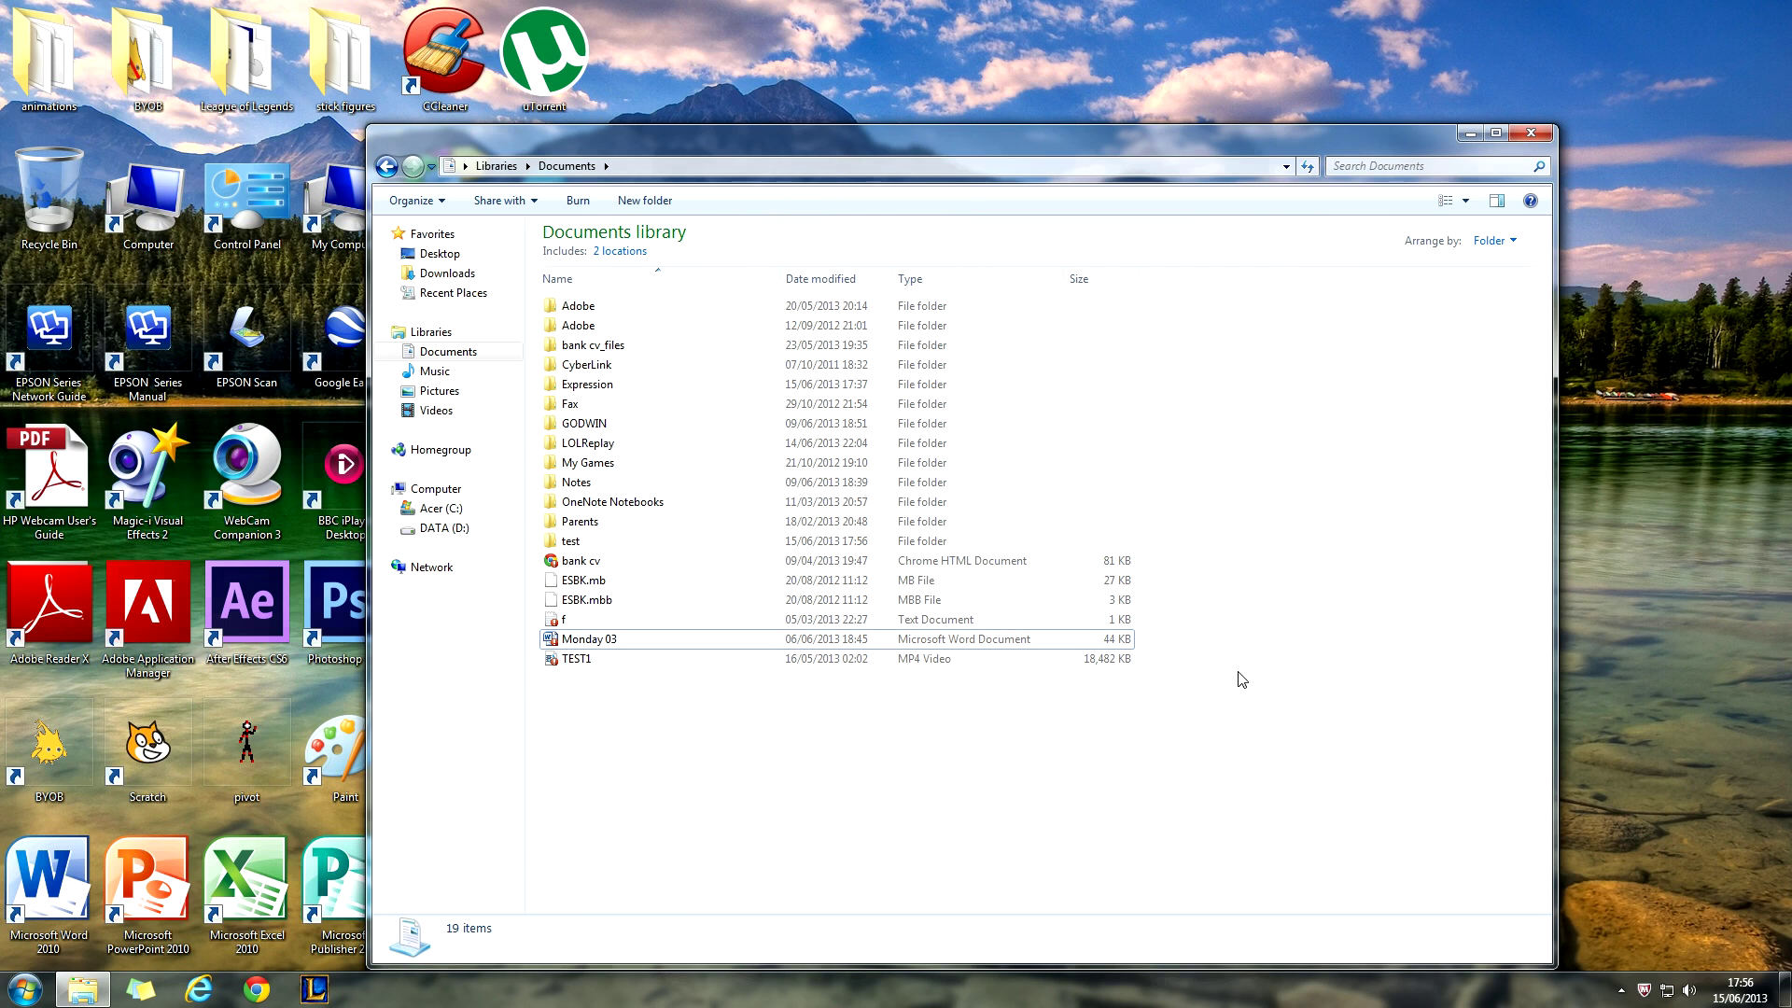
left_click(1469, 134)
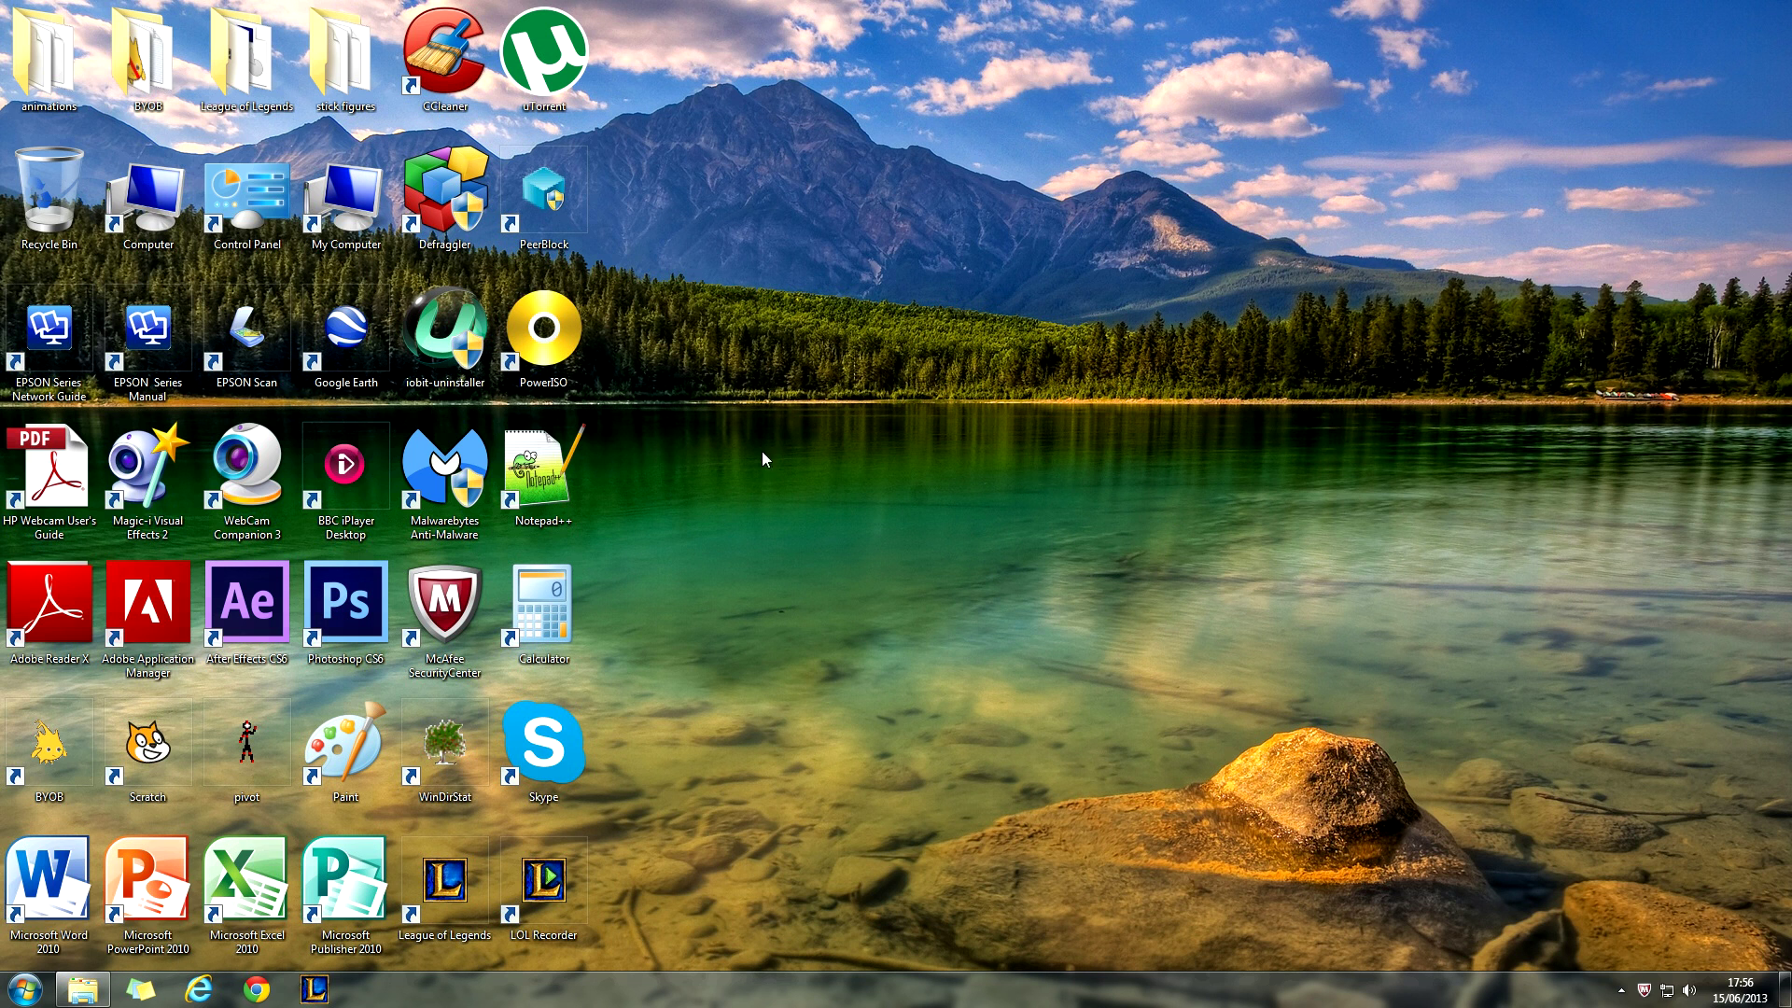
- Paste the folder-locker batch script into a new Notepad++ file and replace 'TYPE YOUR PASSWORD HERE' with a chosen password
double_click(551, 504)
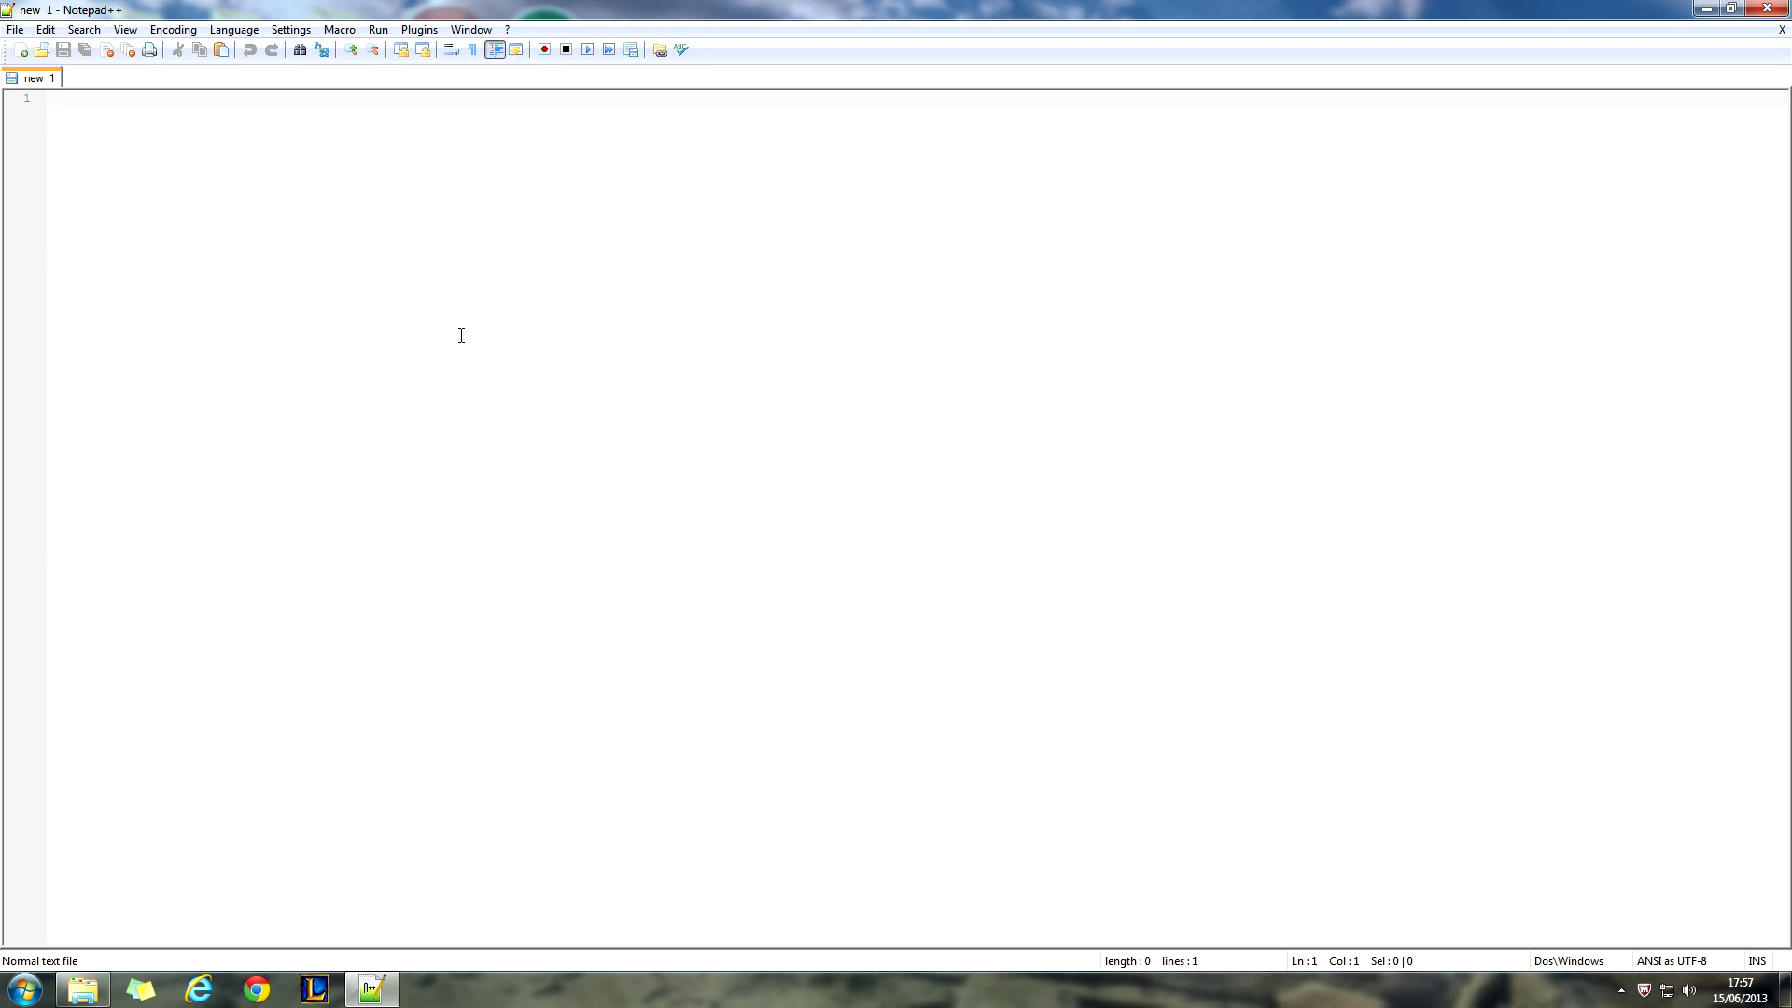
key("ctrl+v")
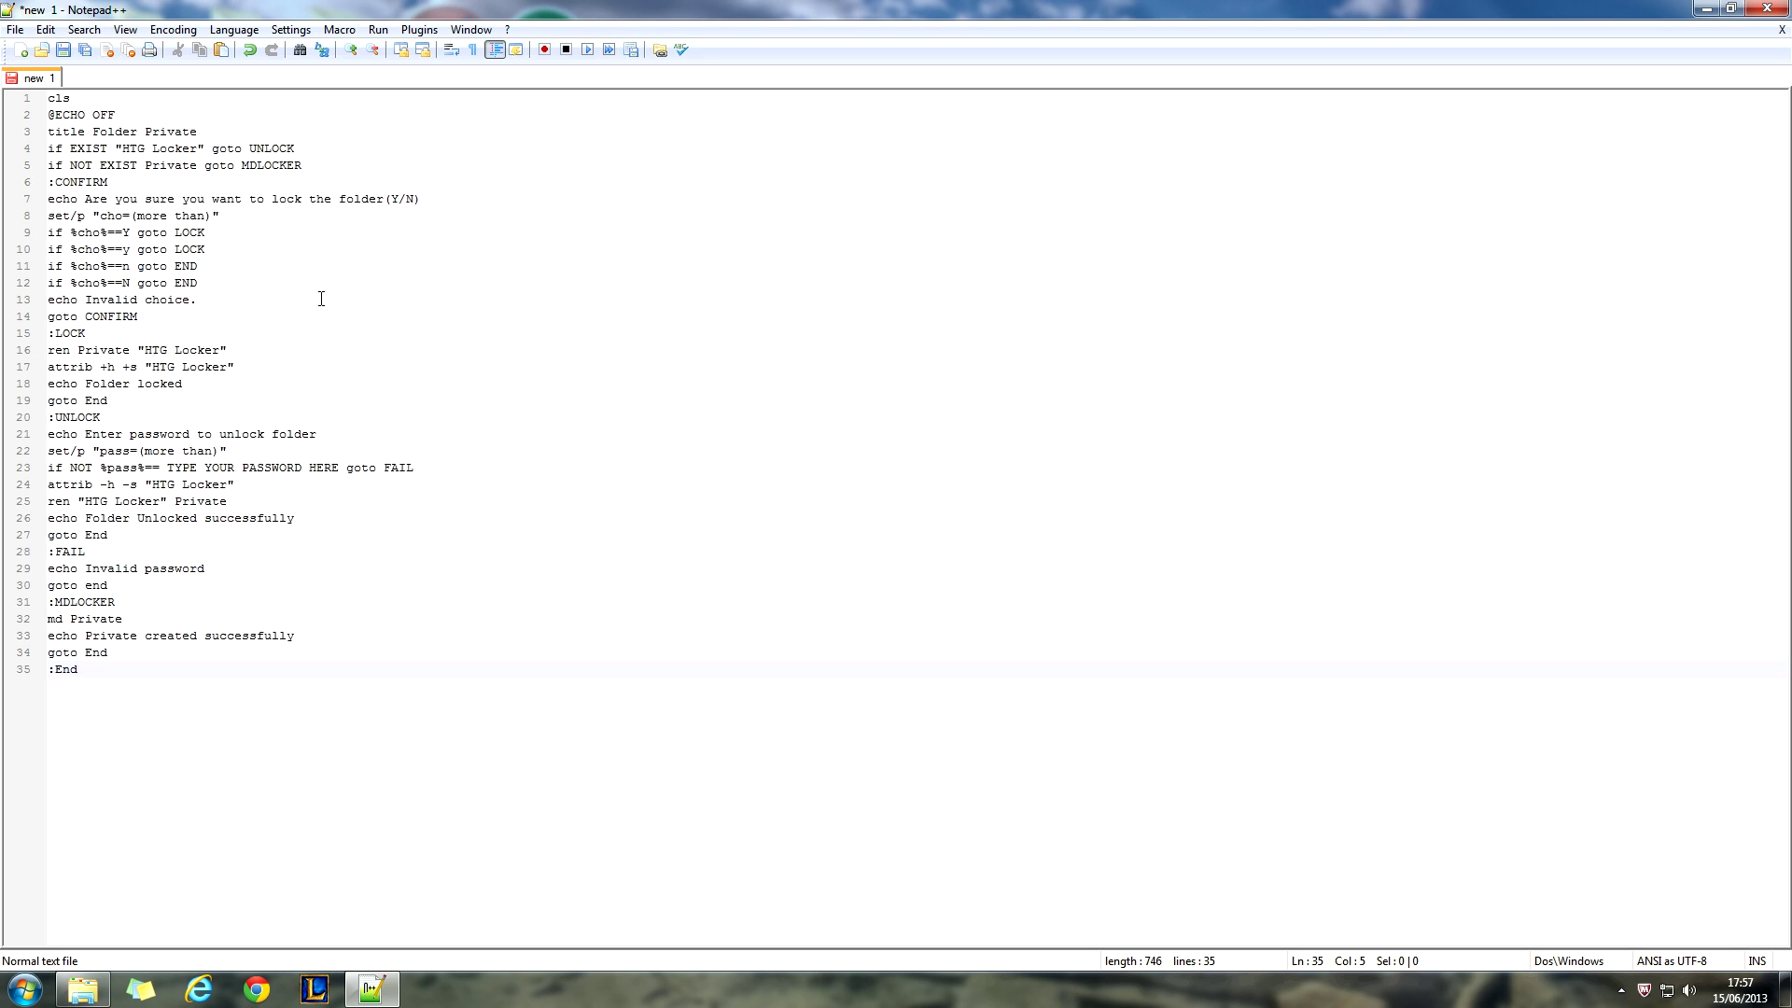
left_click_drag(170, 469, 339, 464)
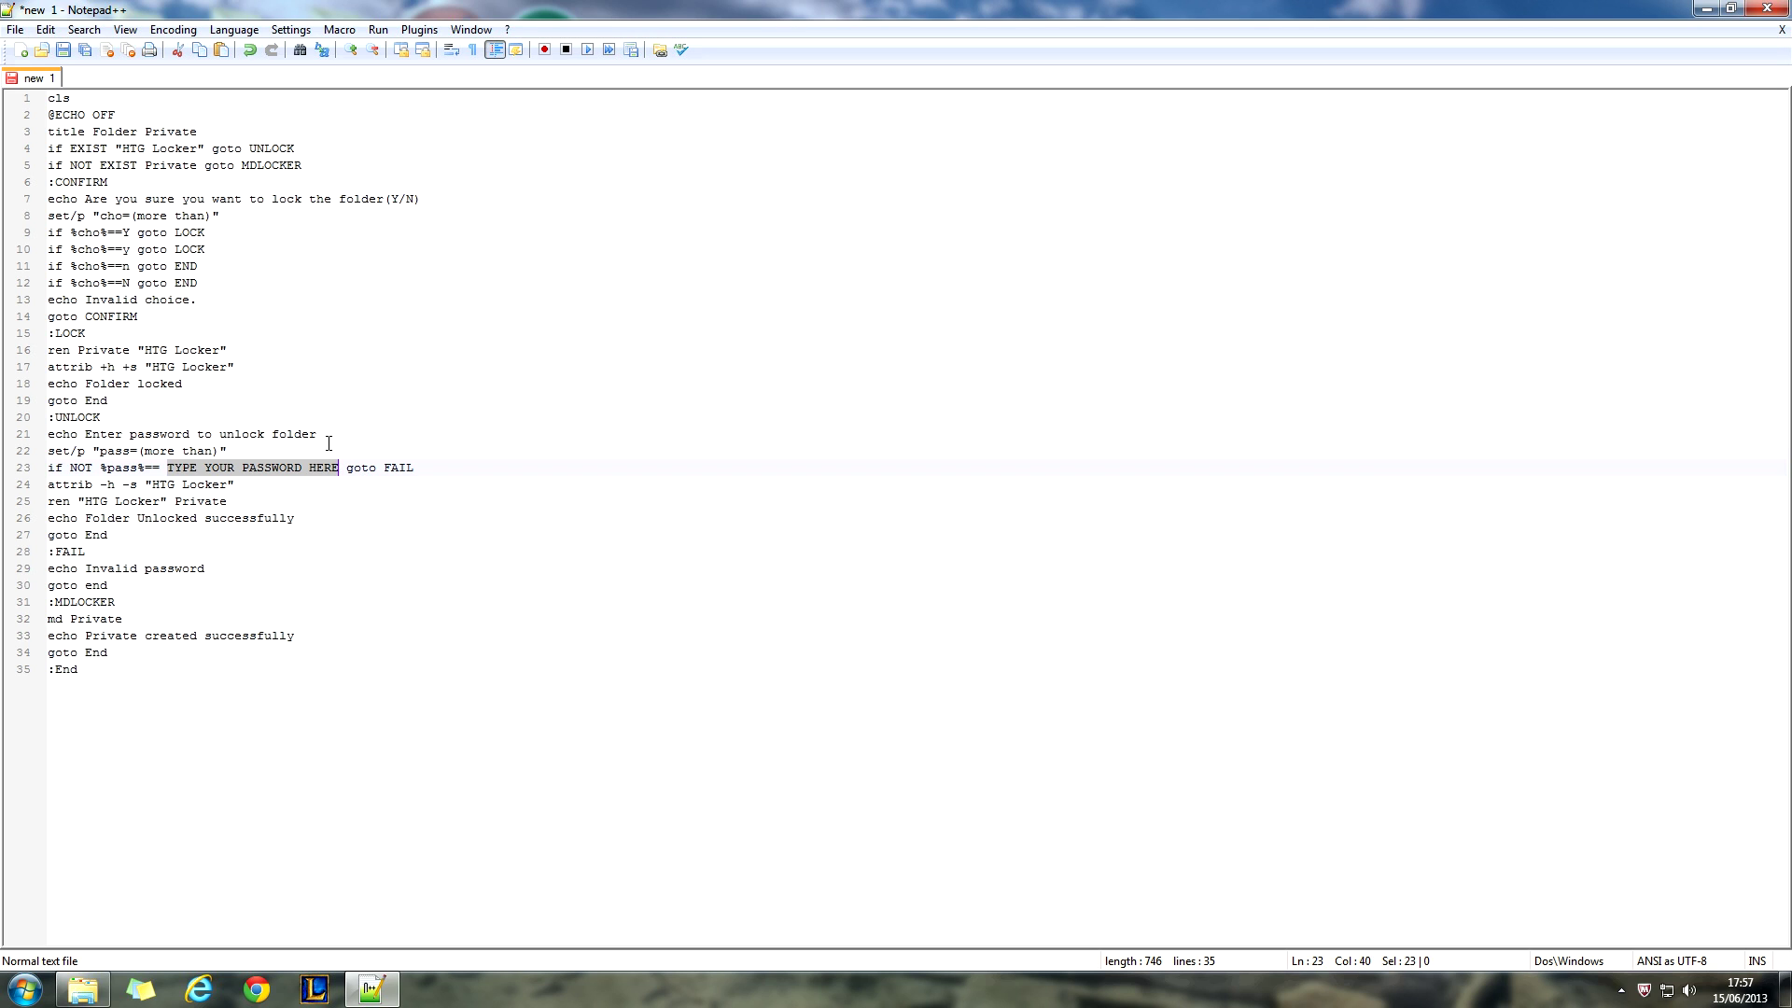
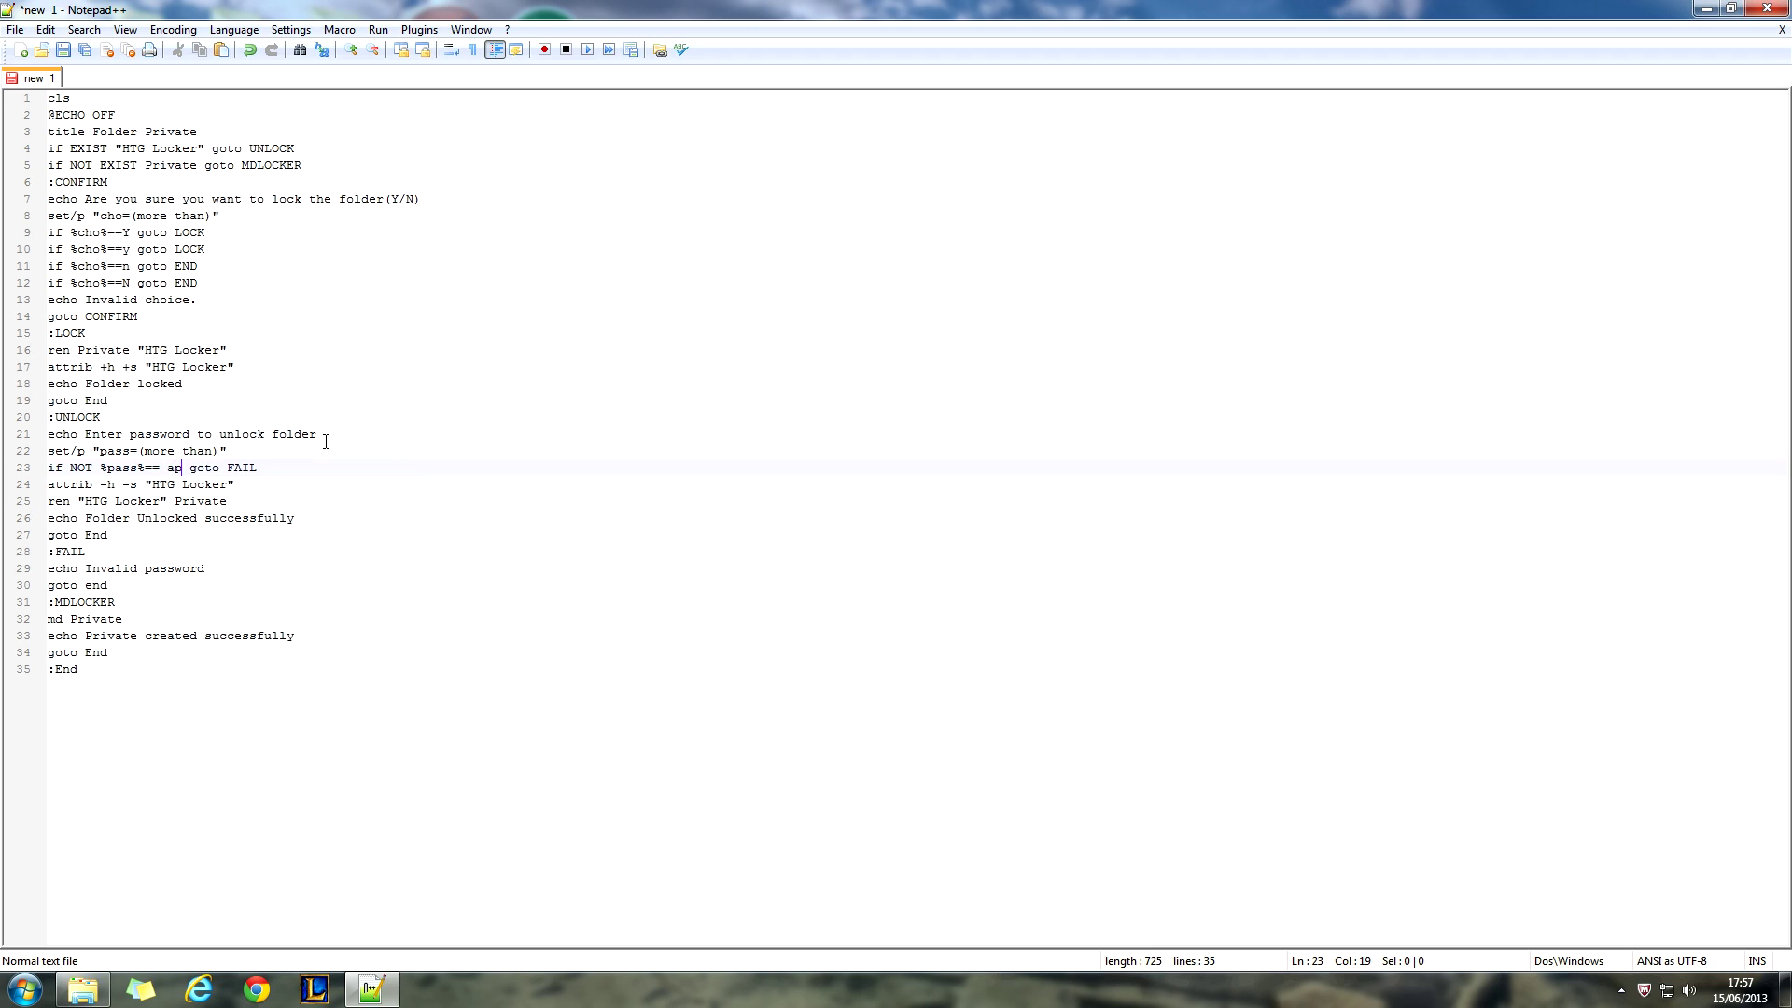
left_click(333, 747)
left_click(14, 28)
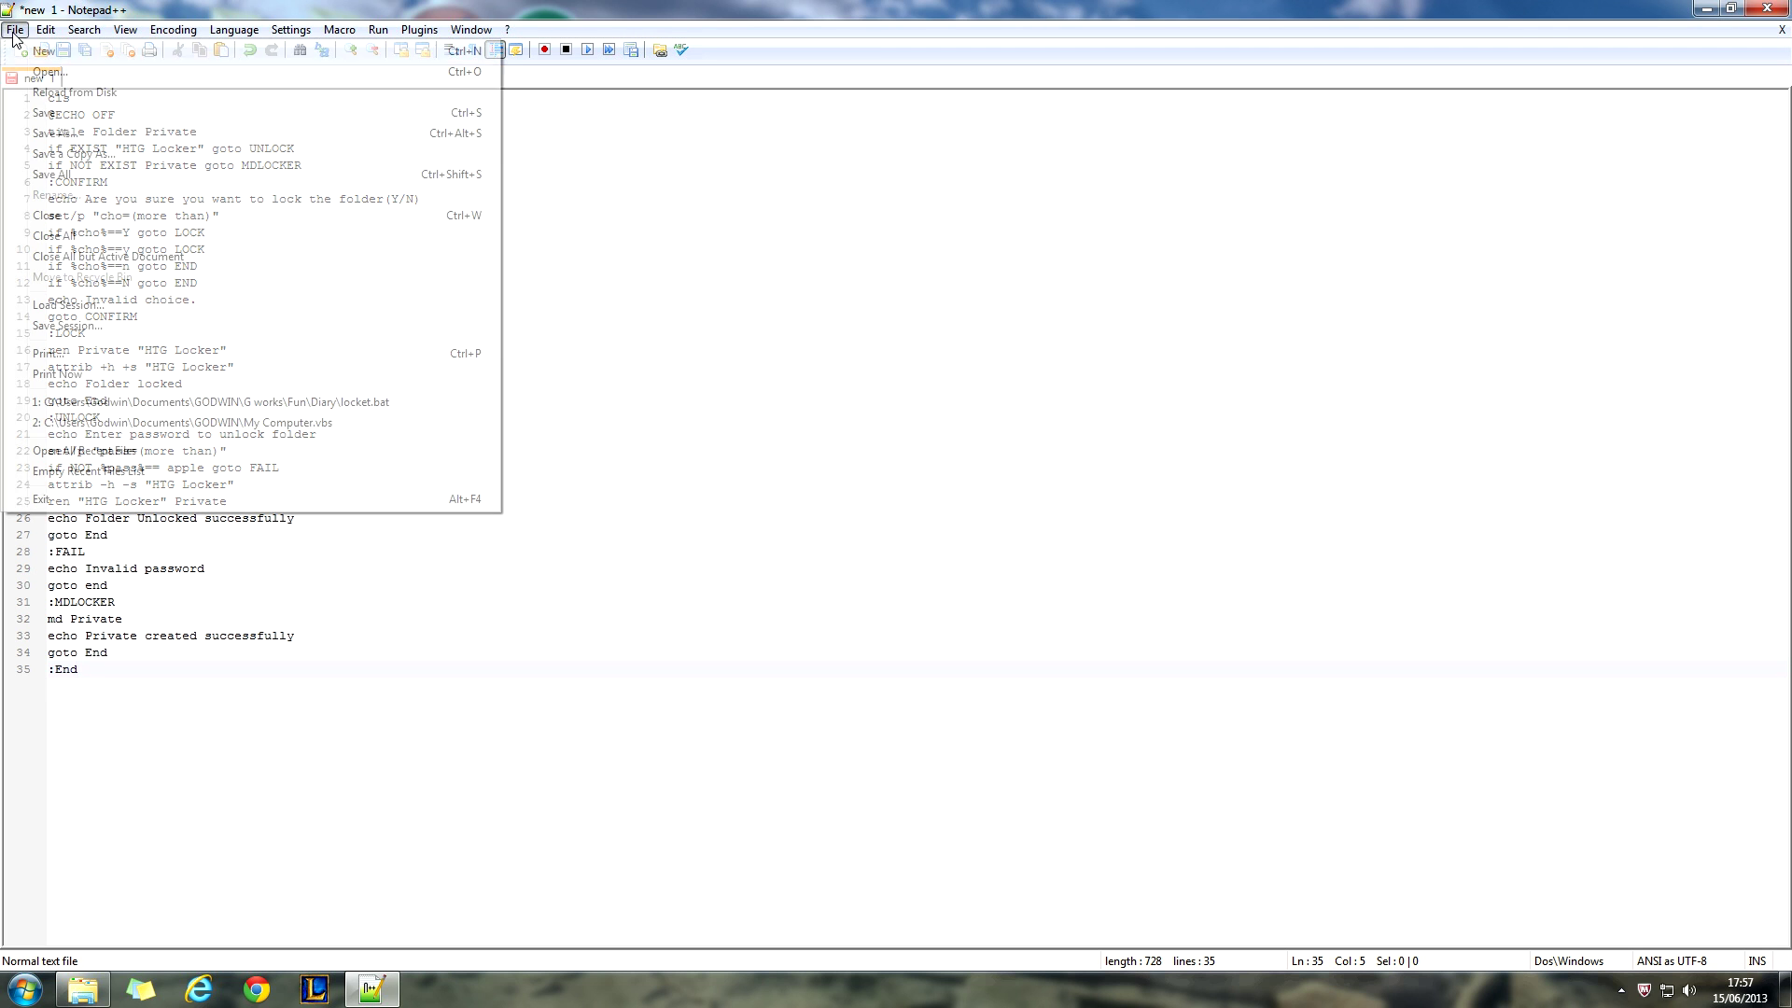
- Save the script as locket.bat with the Batch file type, then close Notepad++
left_click(75, 133)
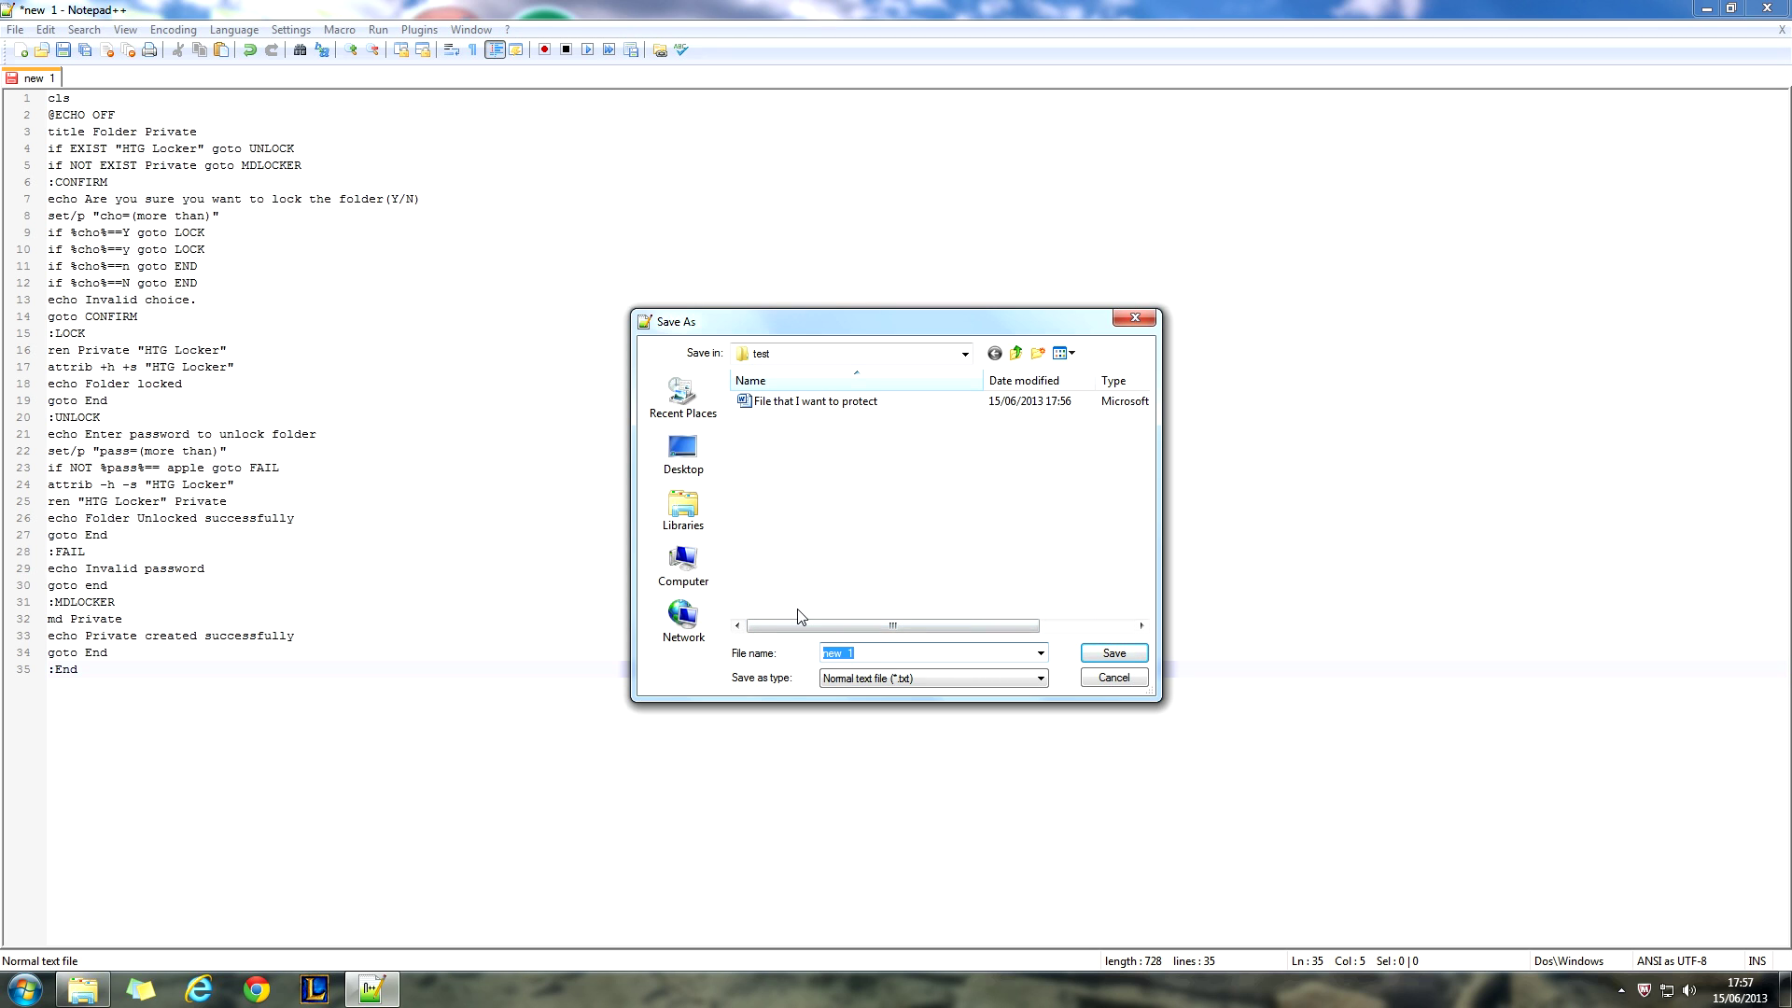
key("BackSpace")
type("locket.bat")
left_click(873, 679)
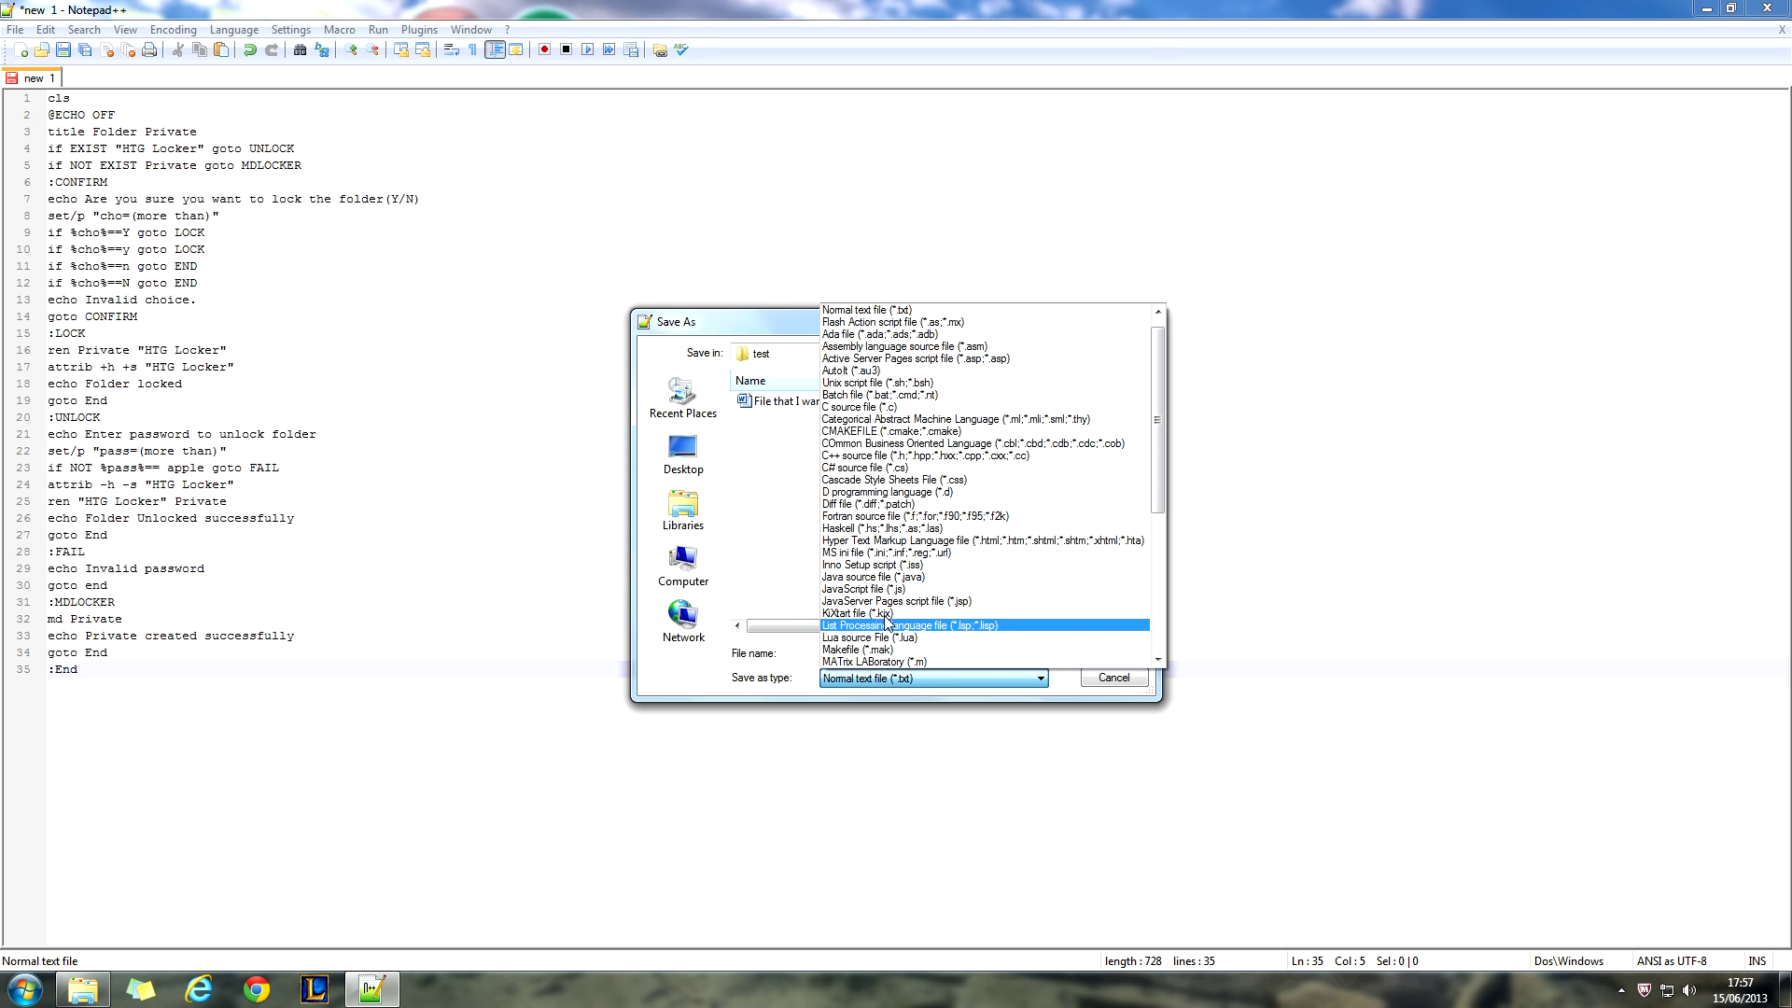
left_click(856, 395)
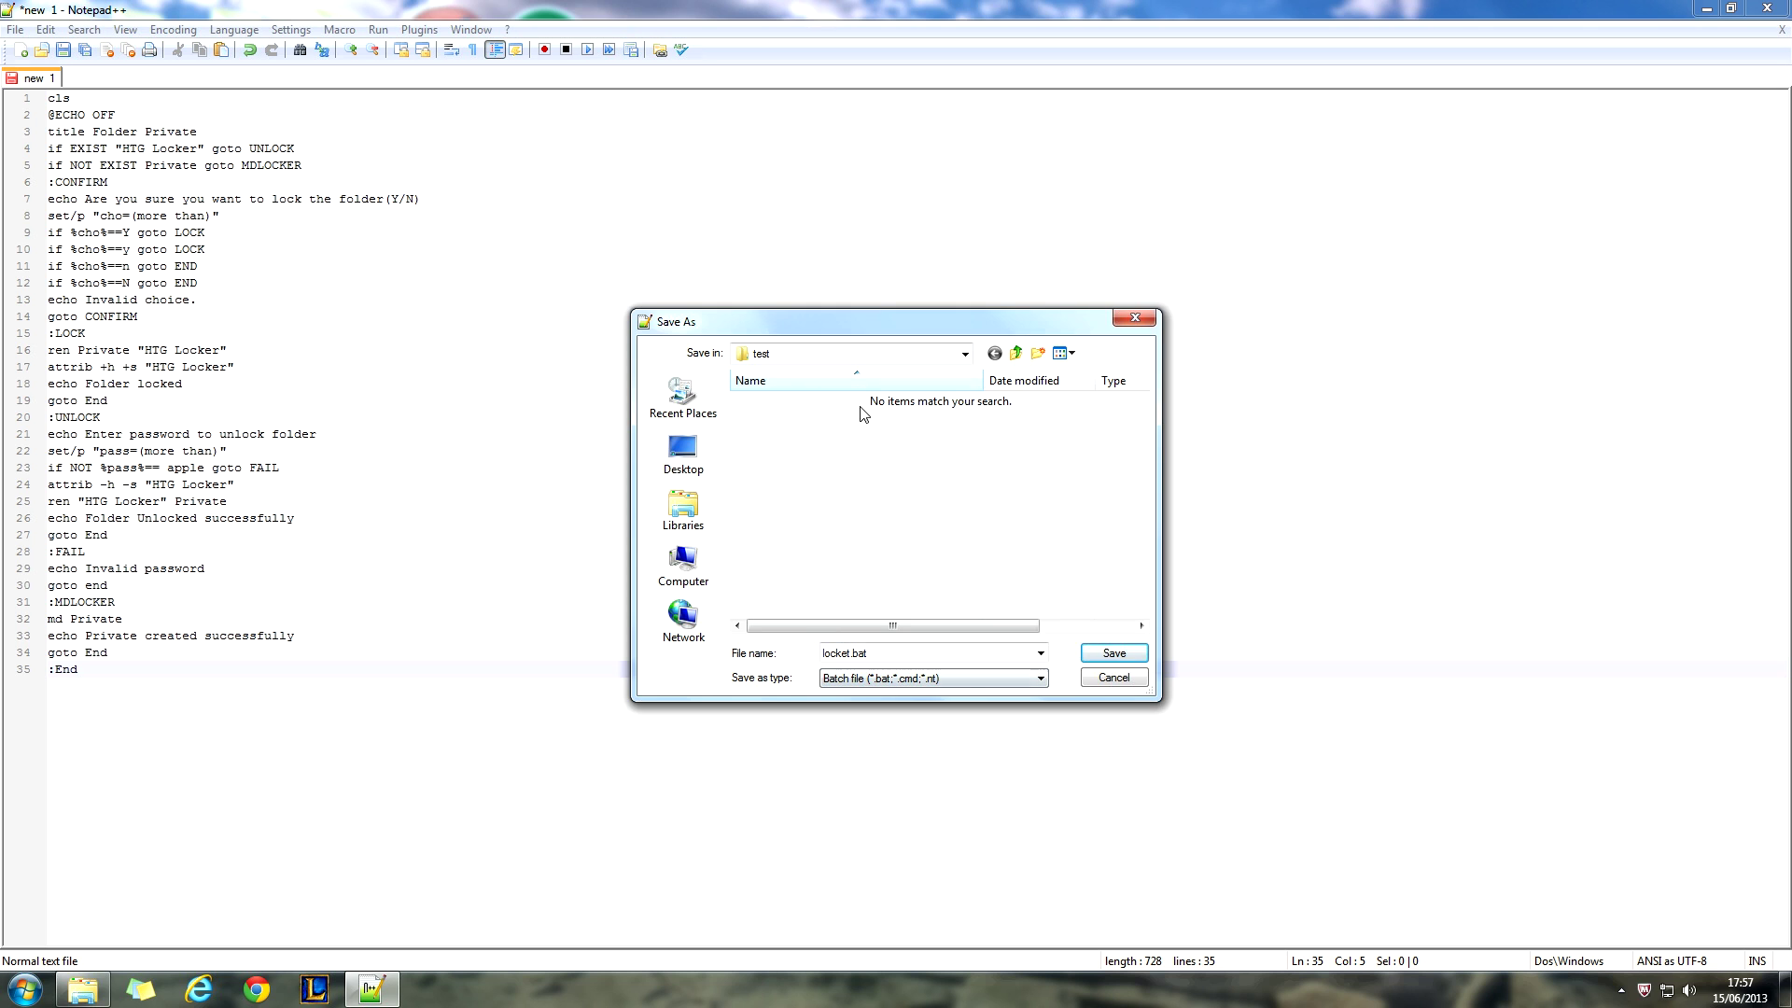
left_click(1116, 655)
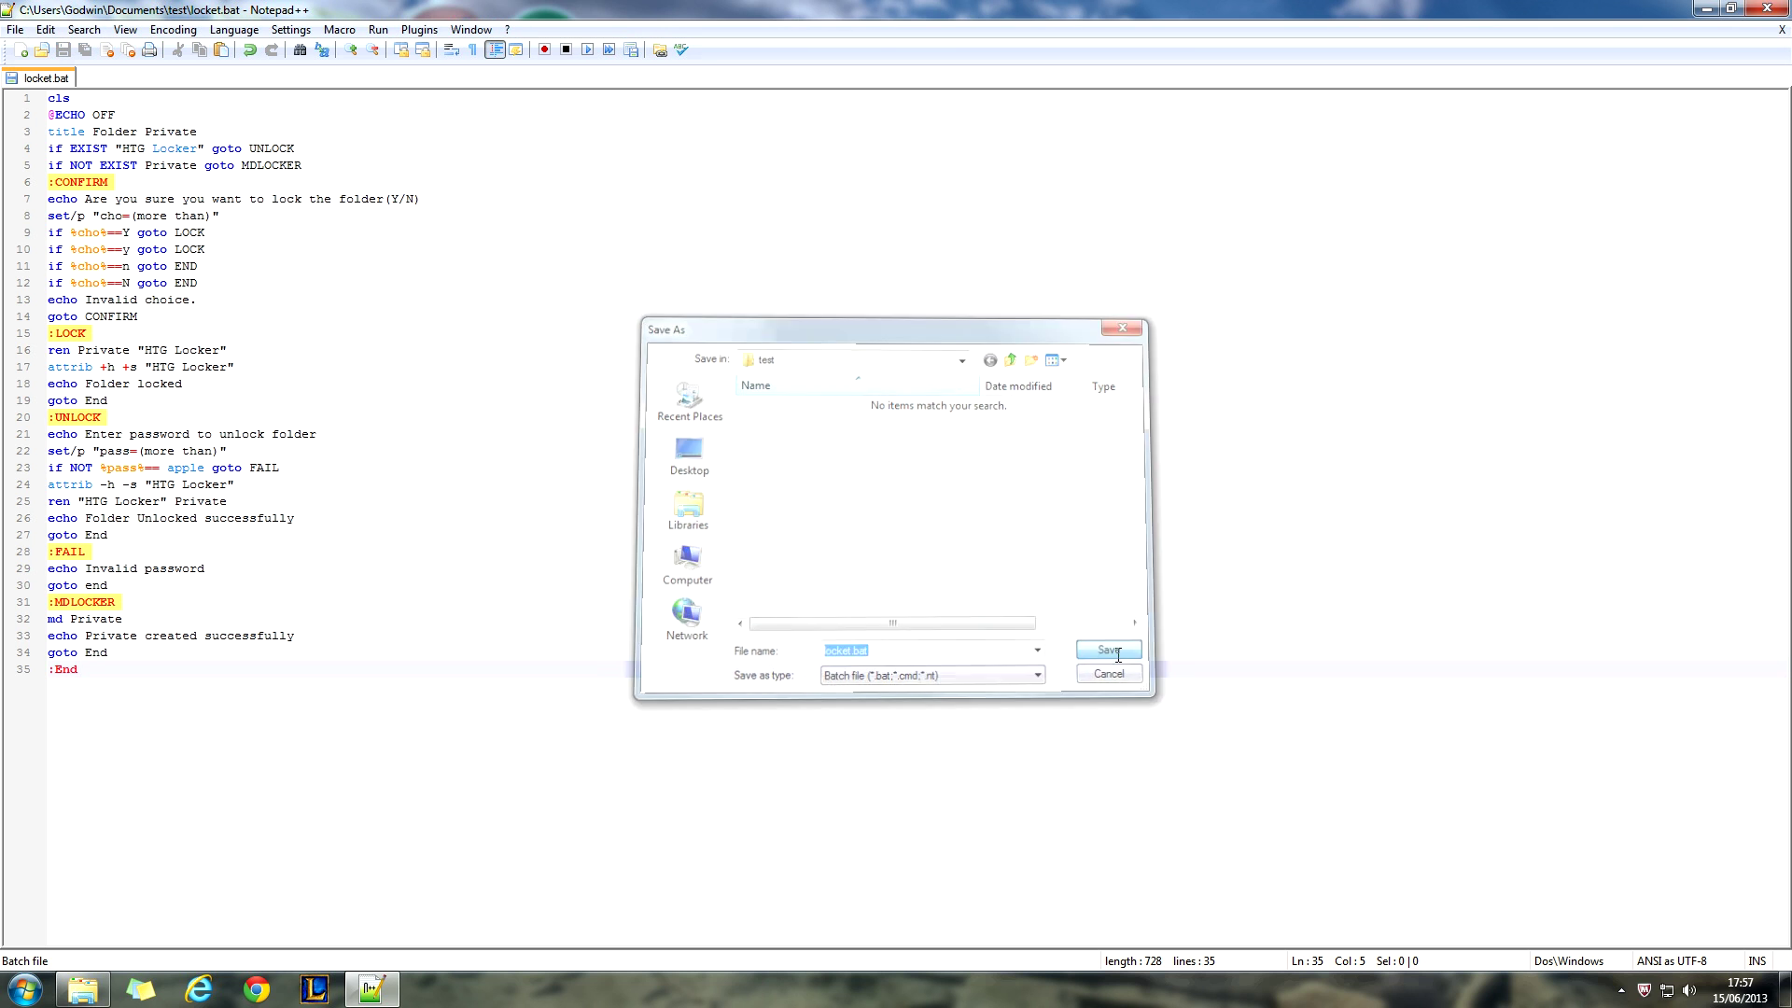
left_click(1767, 9)
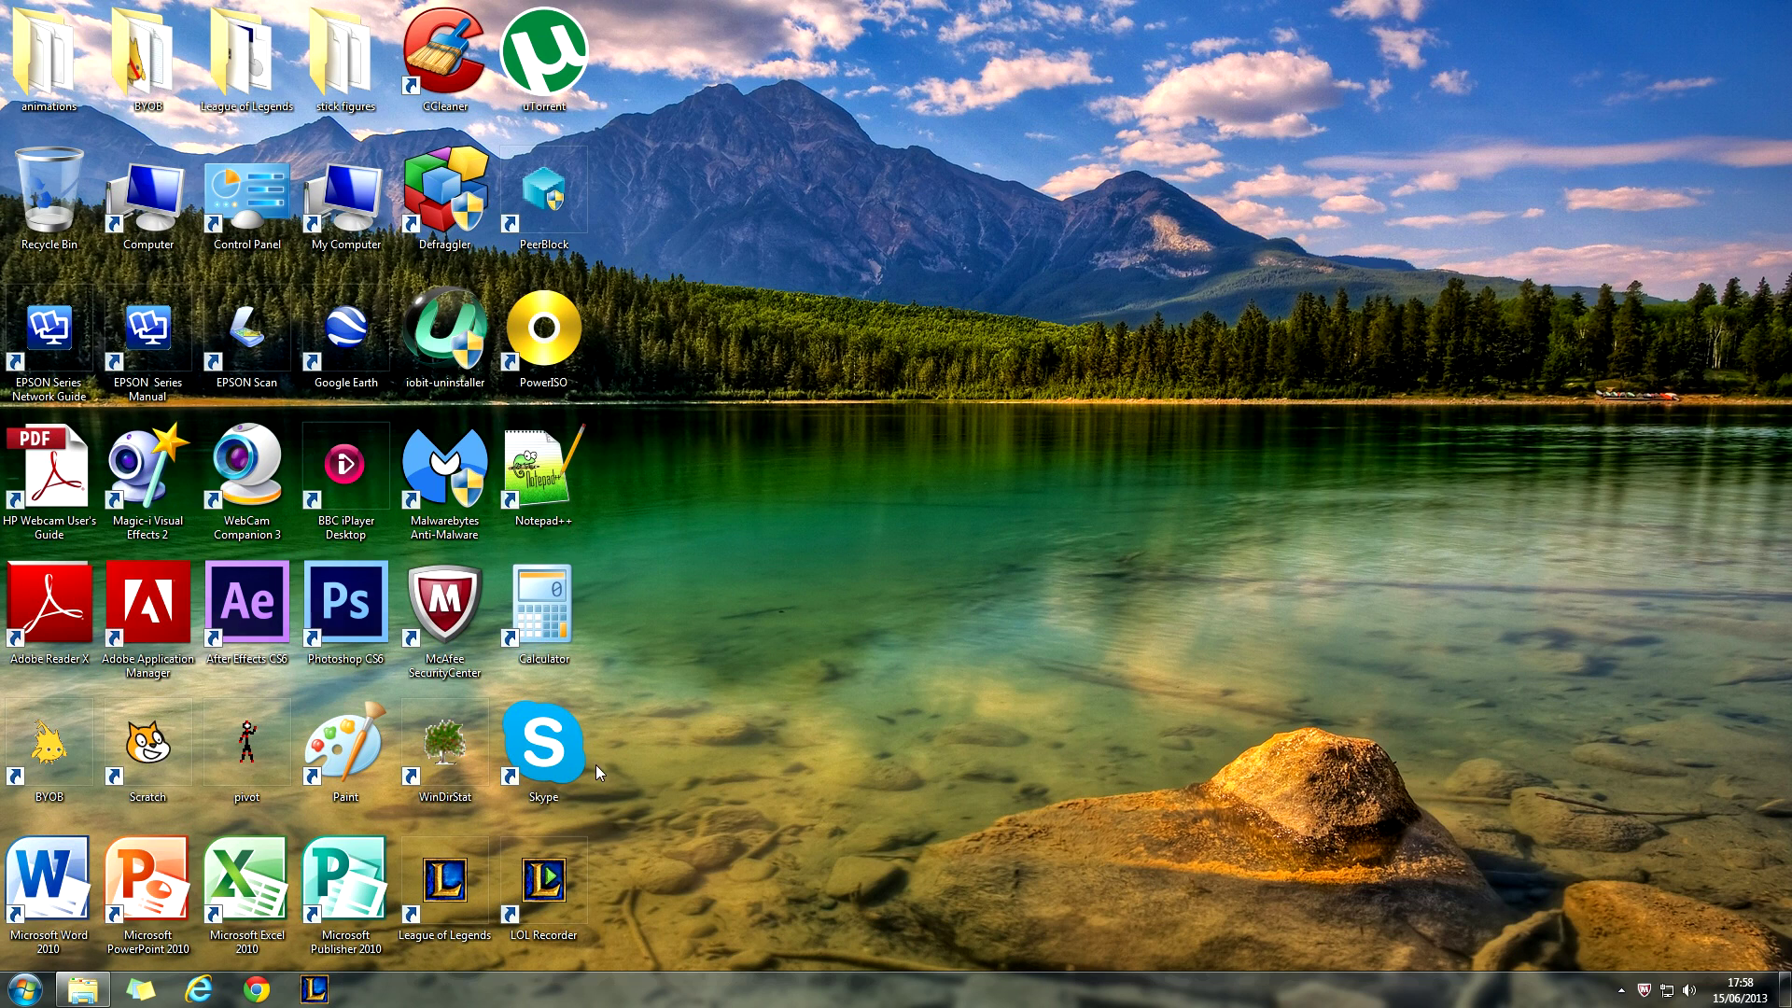
- Run locket.bat inside the test folder to create the Private folder
left_click(83, 990)
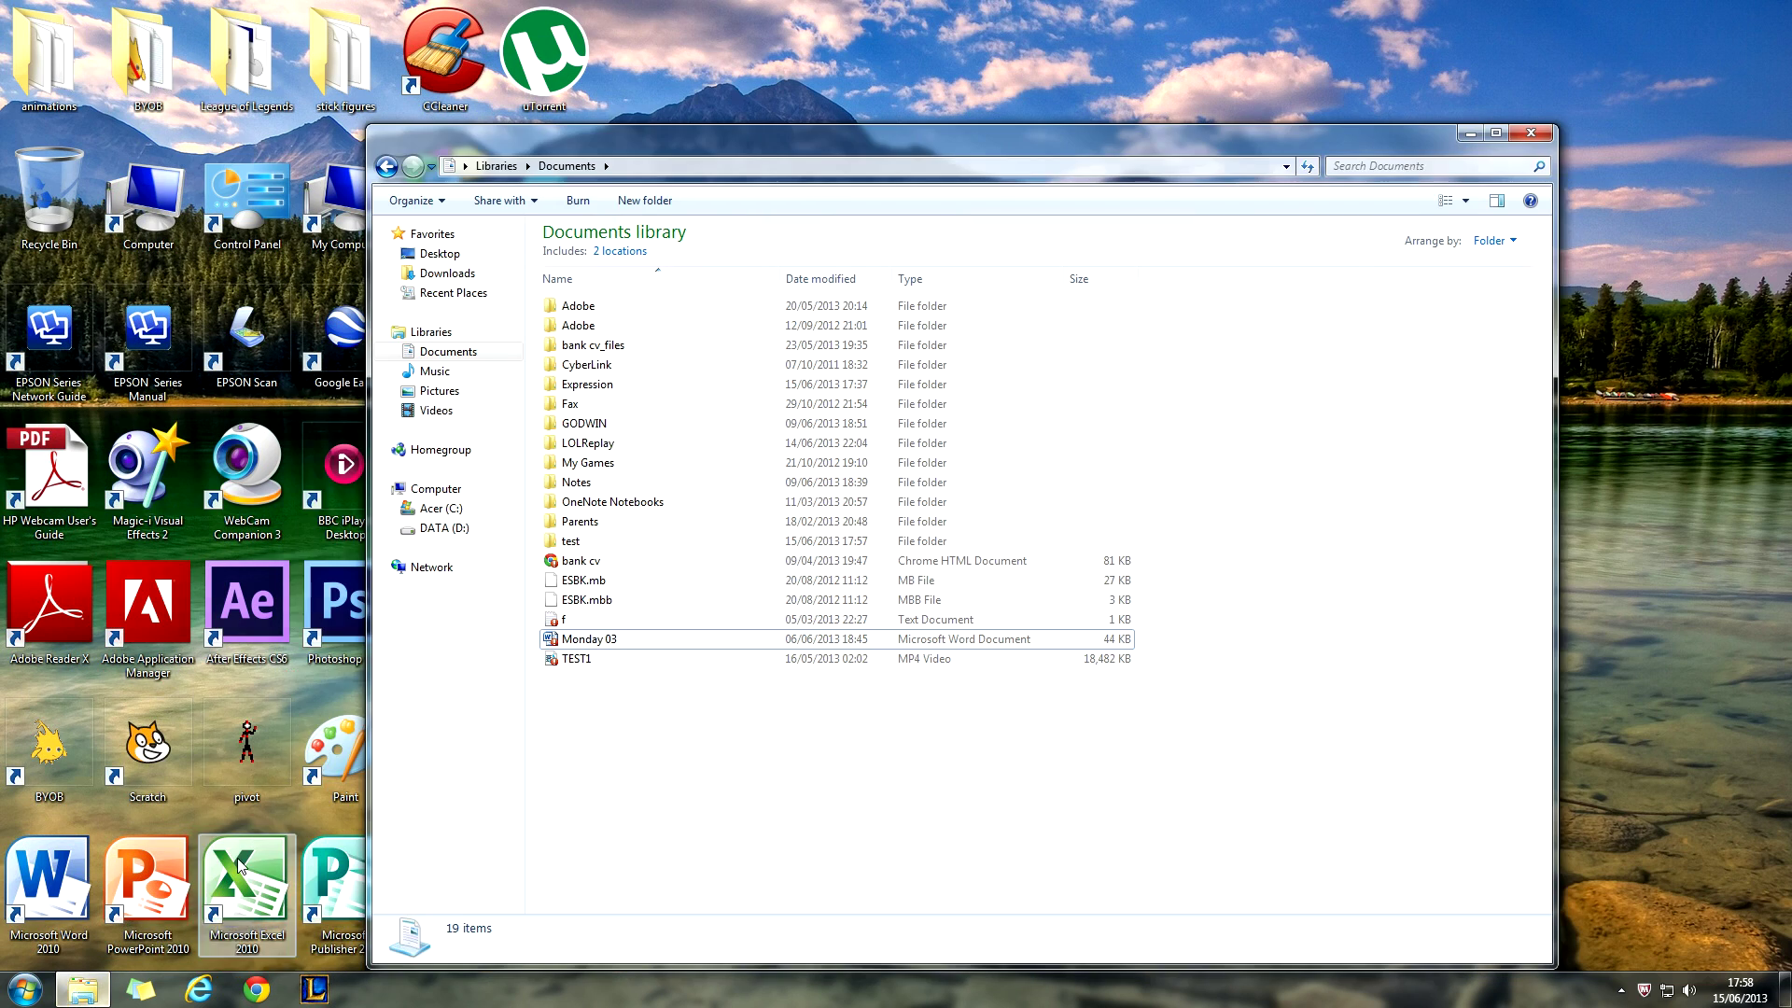
double_click(602, 541)
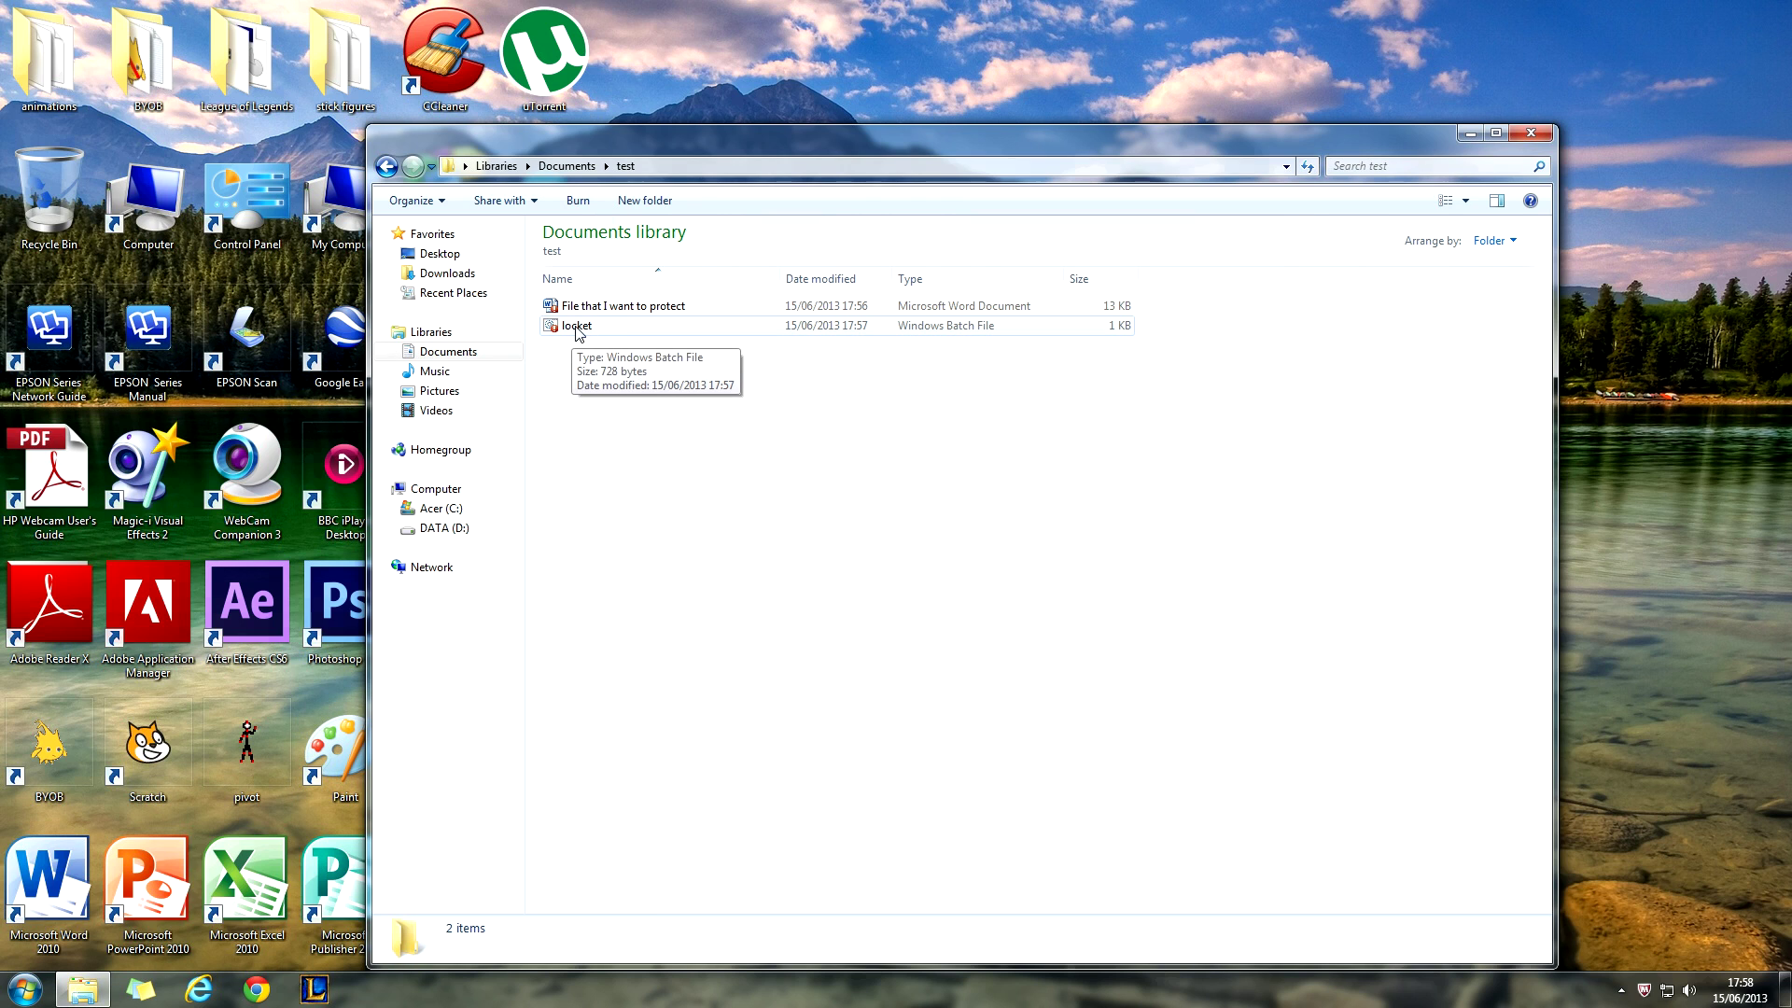
left_click(605, 332)
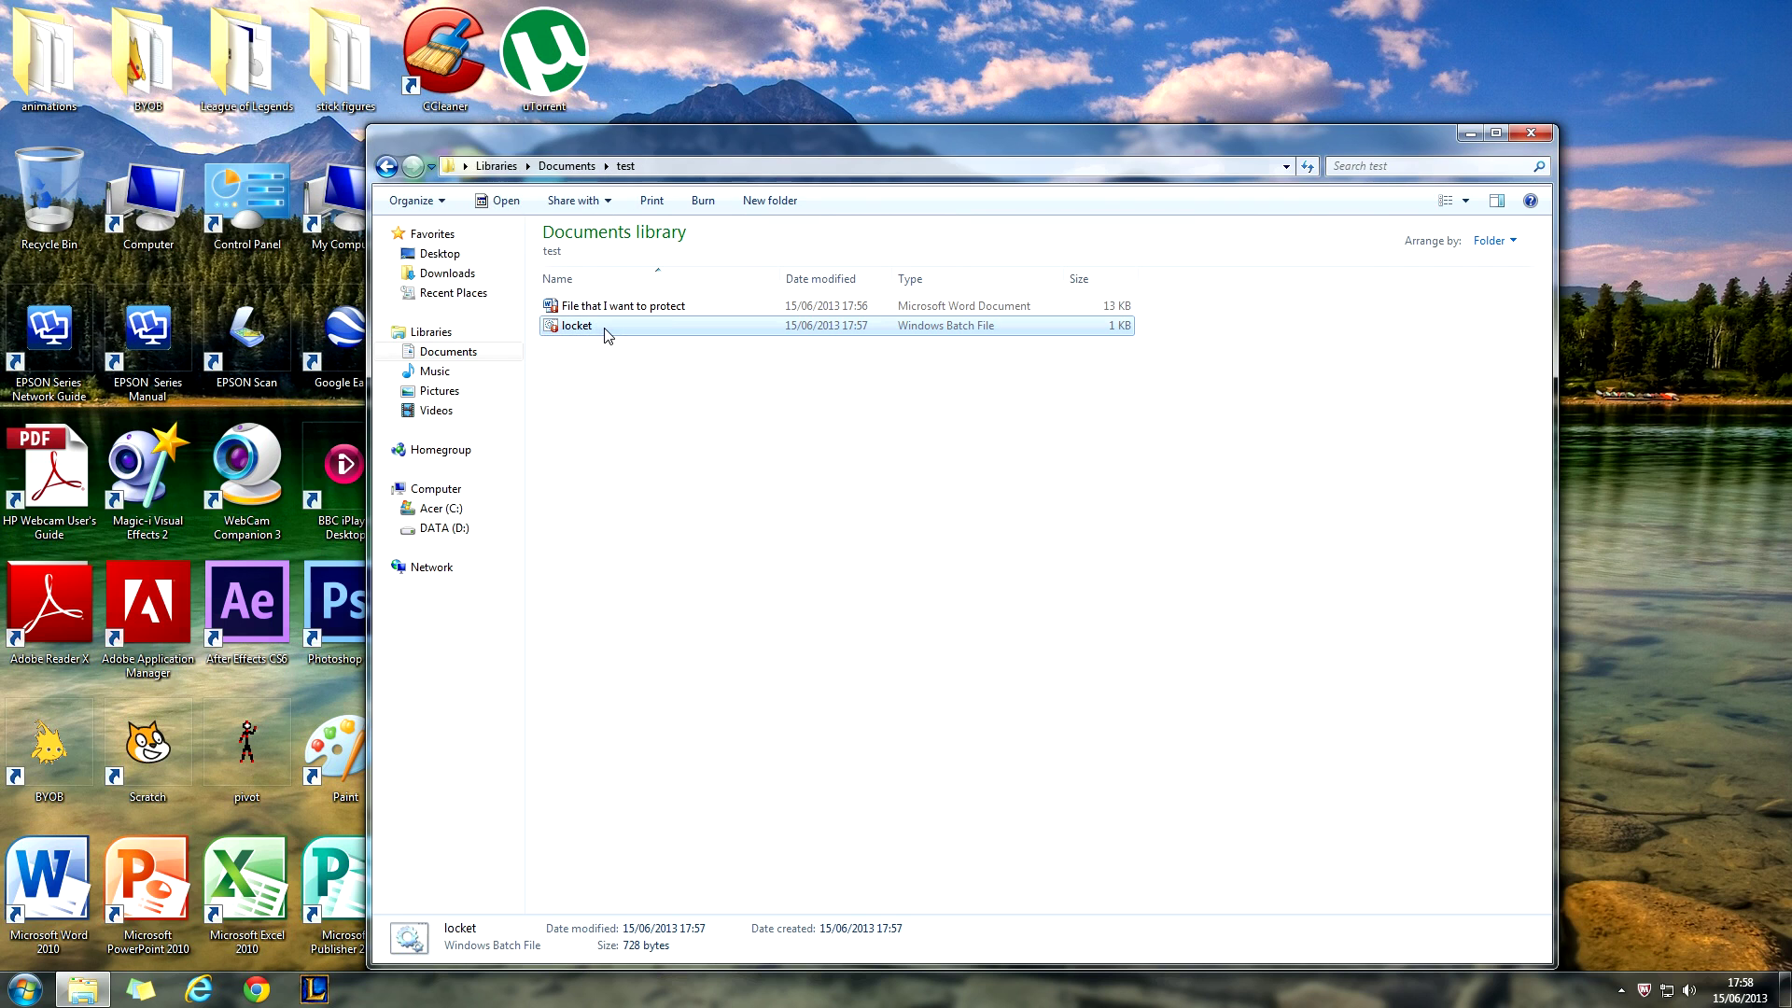
double_click(605, 332)
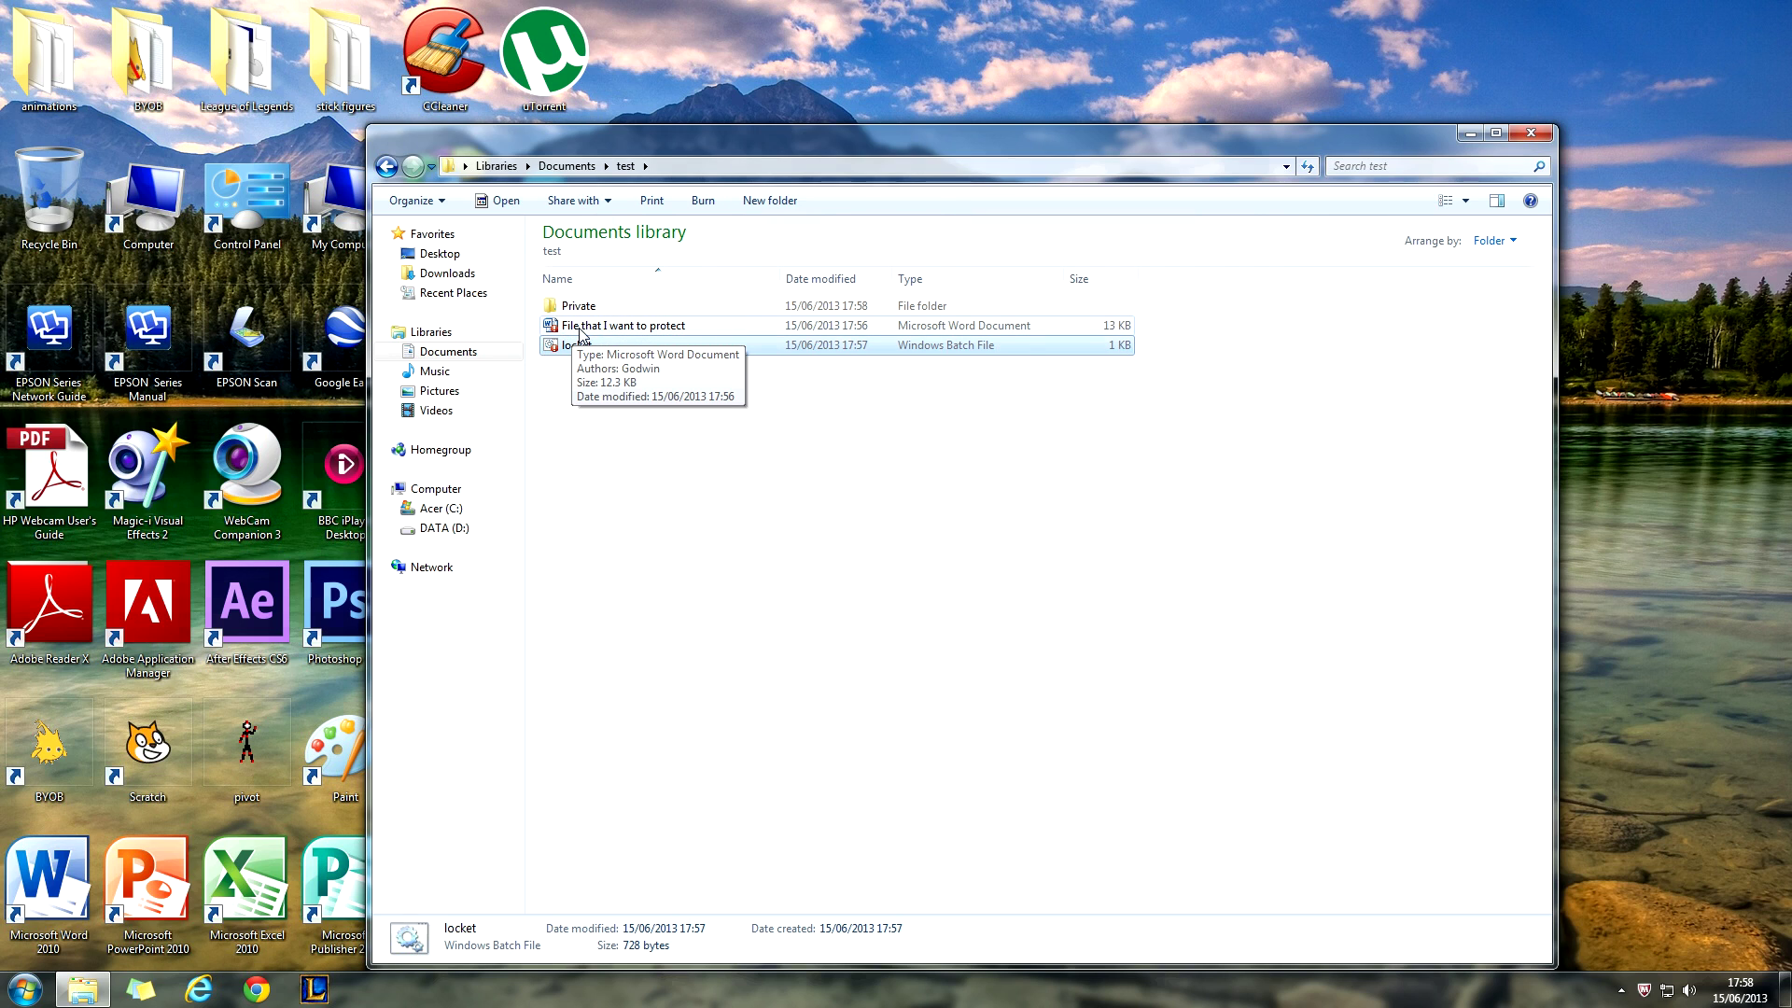
- Move the Word file into Private, check its contents, and run locket.bat again to lock it
left_click(581, 329)
mouse_move(581, 332)
left_mouse_down()
mouse_move(598, 262)
mouse_move(602, 311)
left_mouse_up()
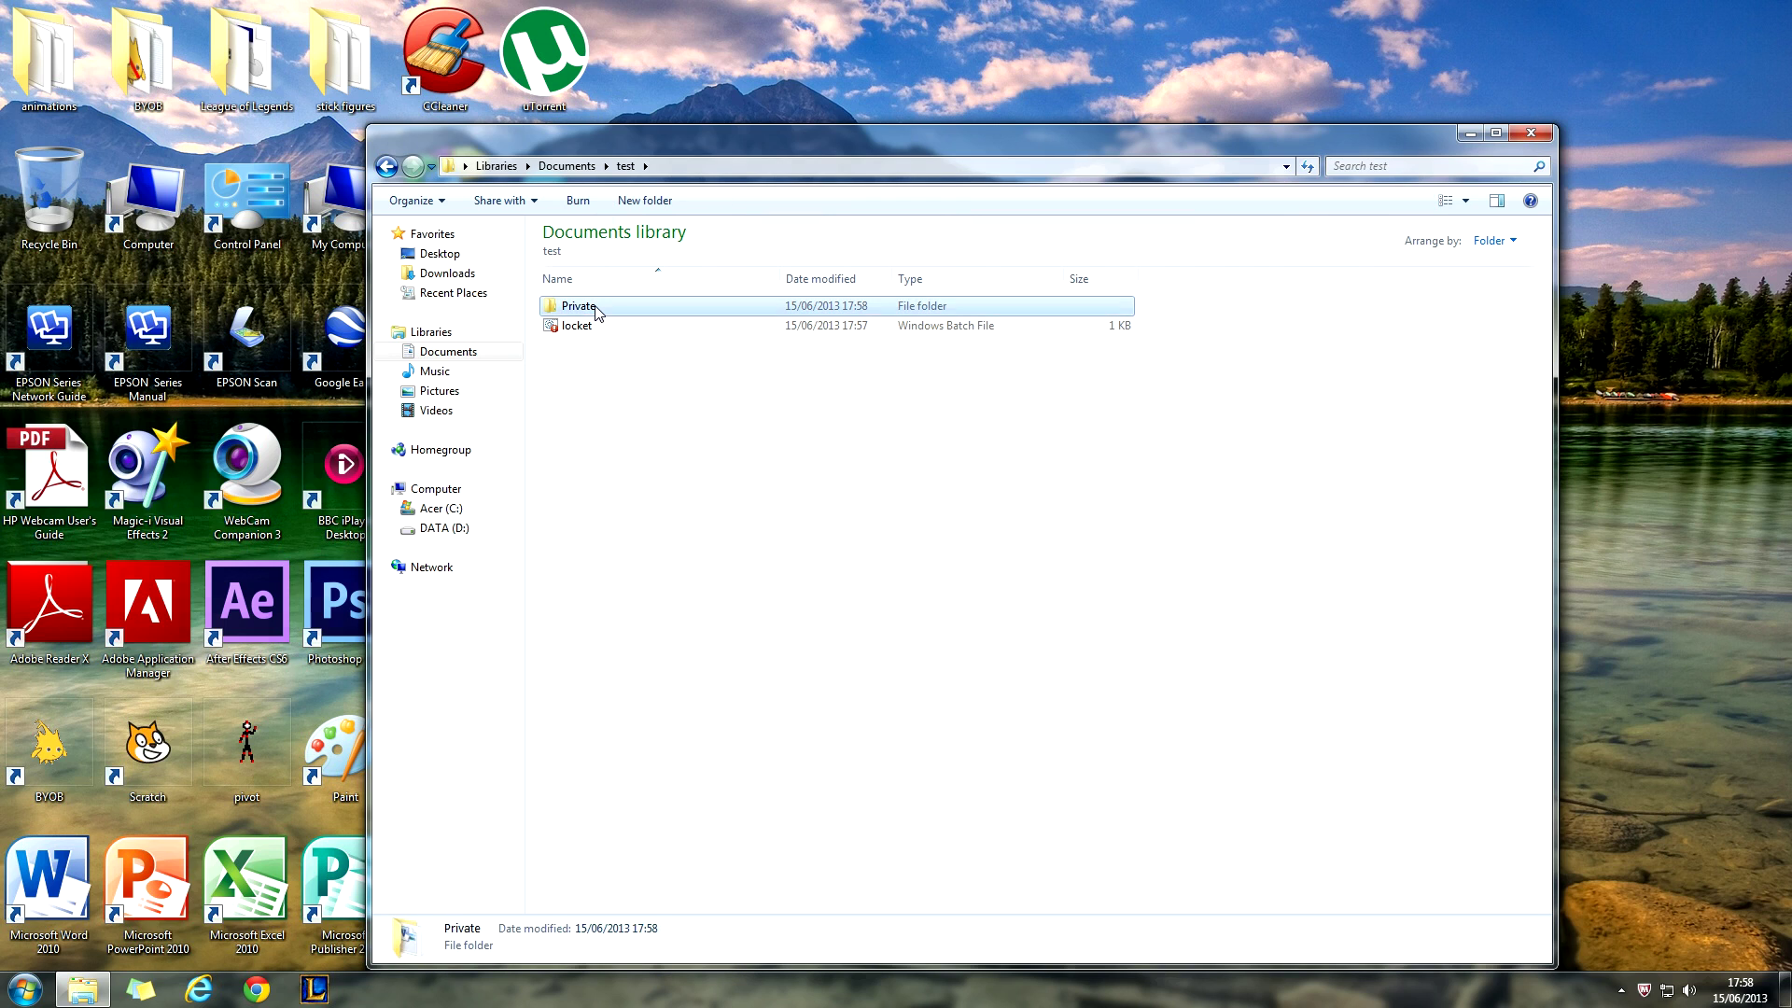
double_click(596, 307)
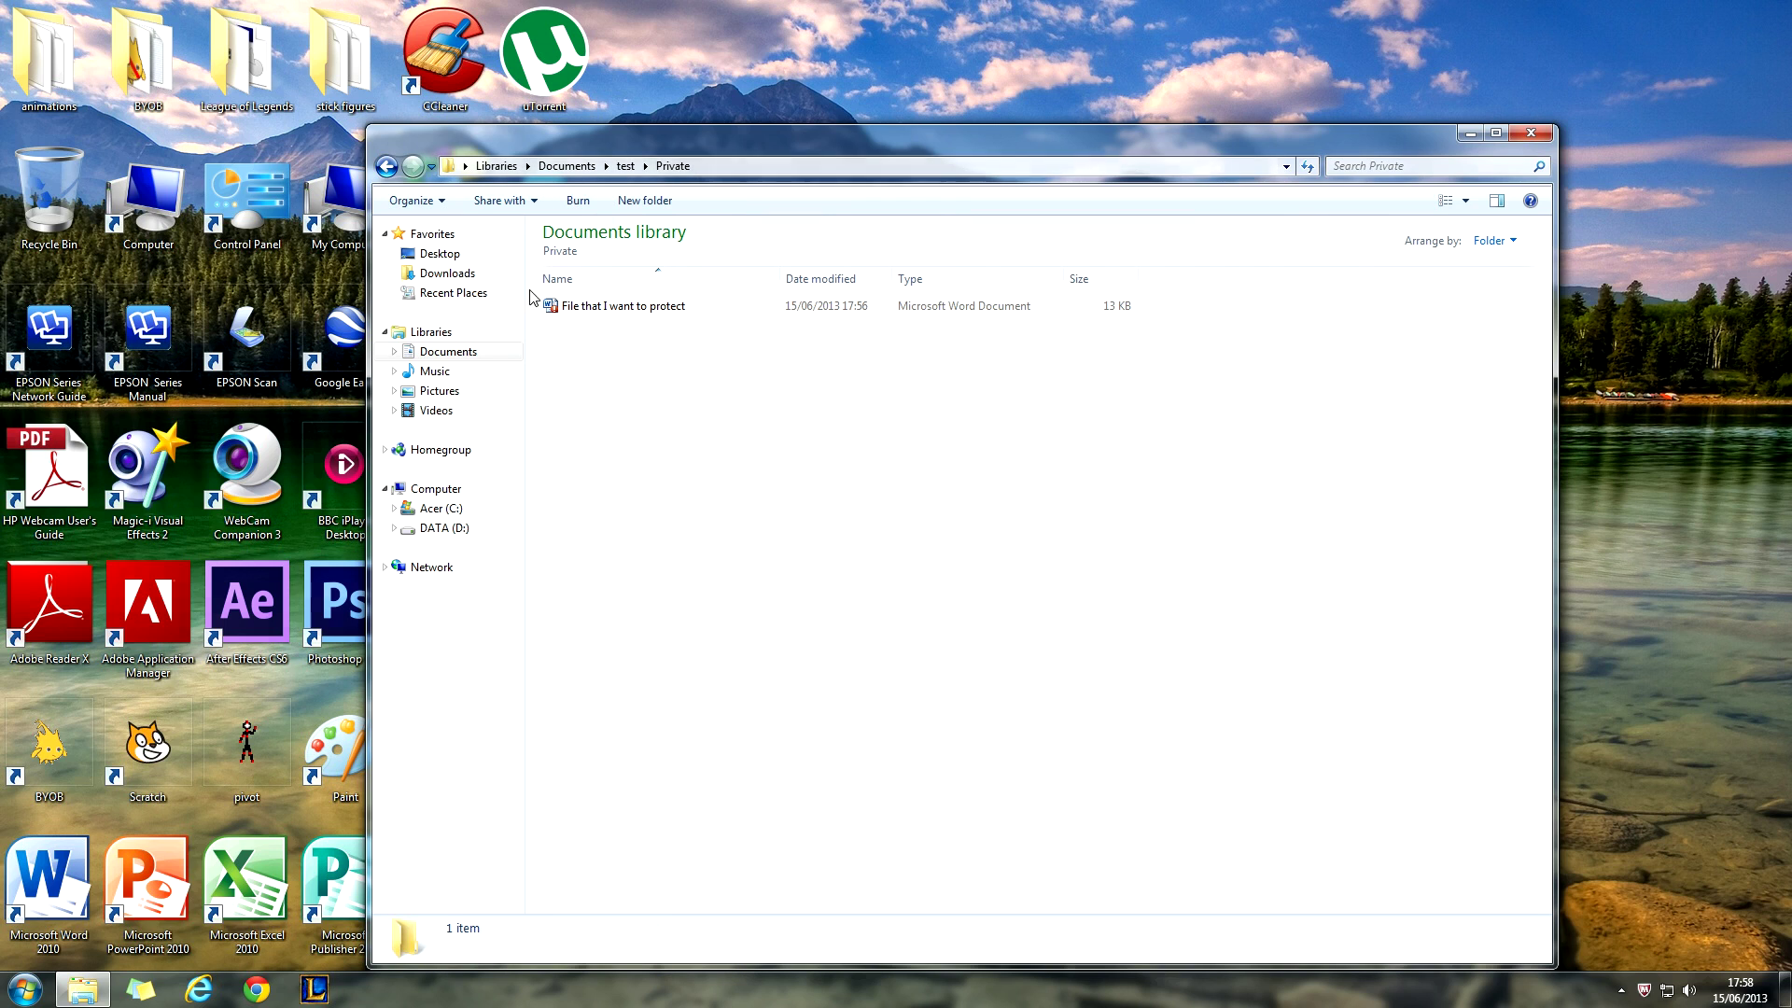
left_click(390, 176)
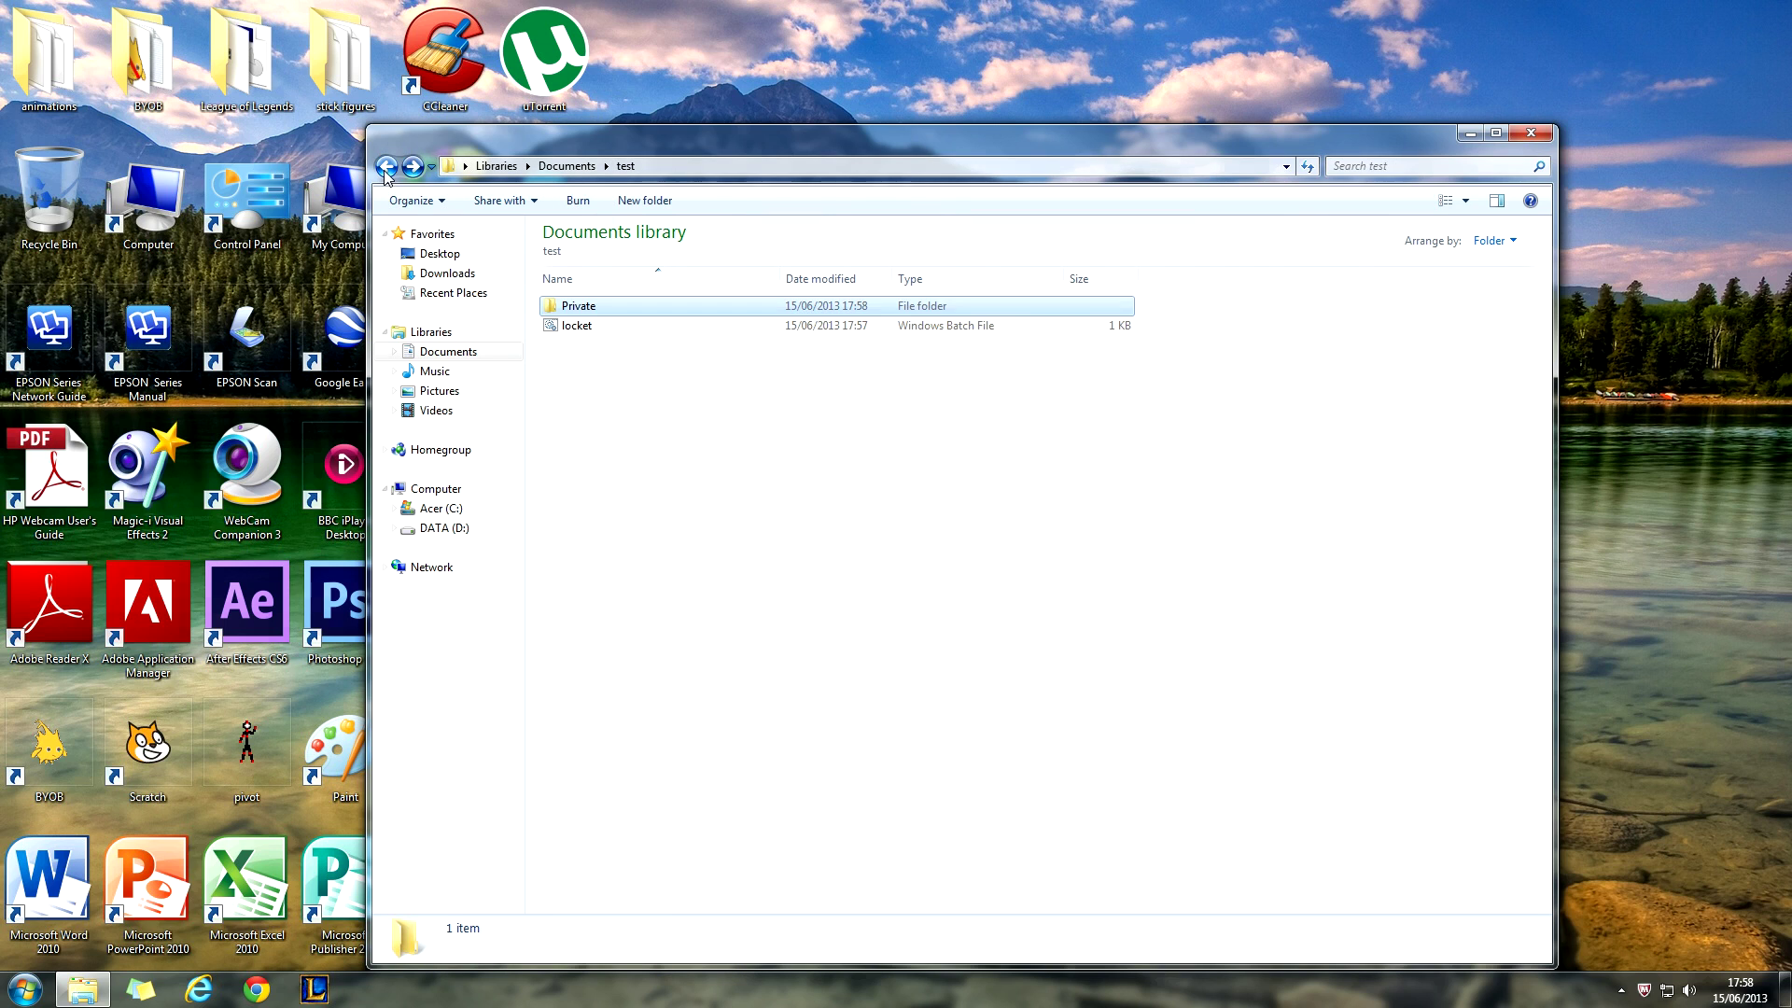
double_click(569, 328)
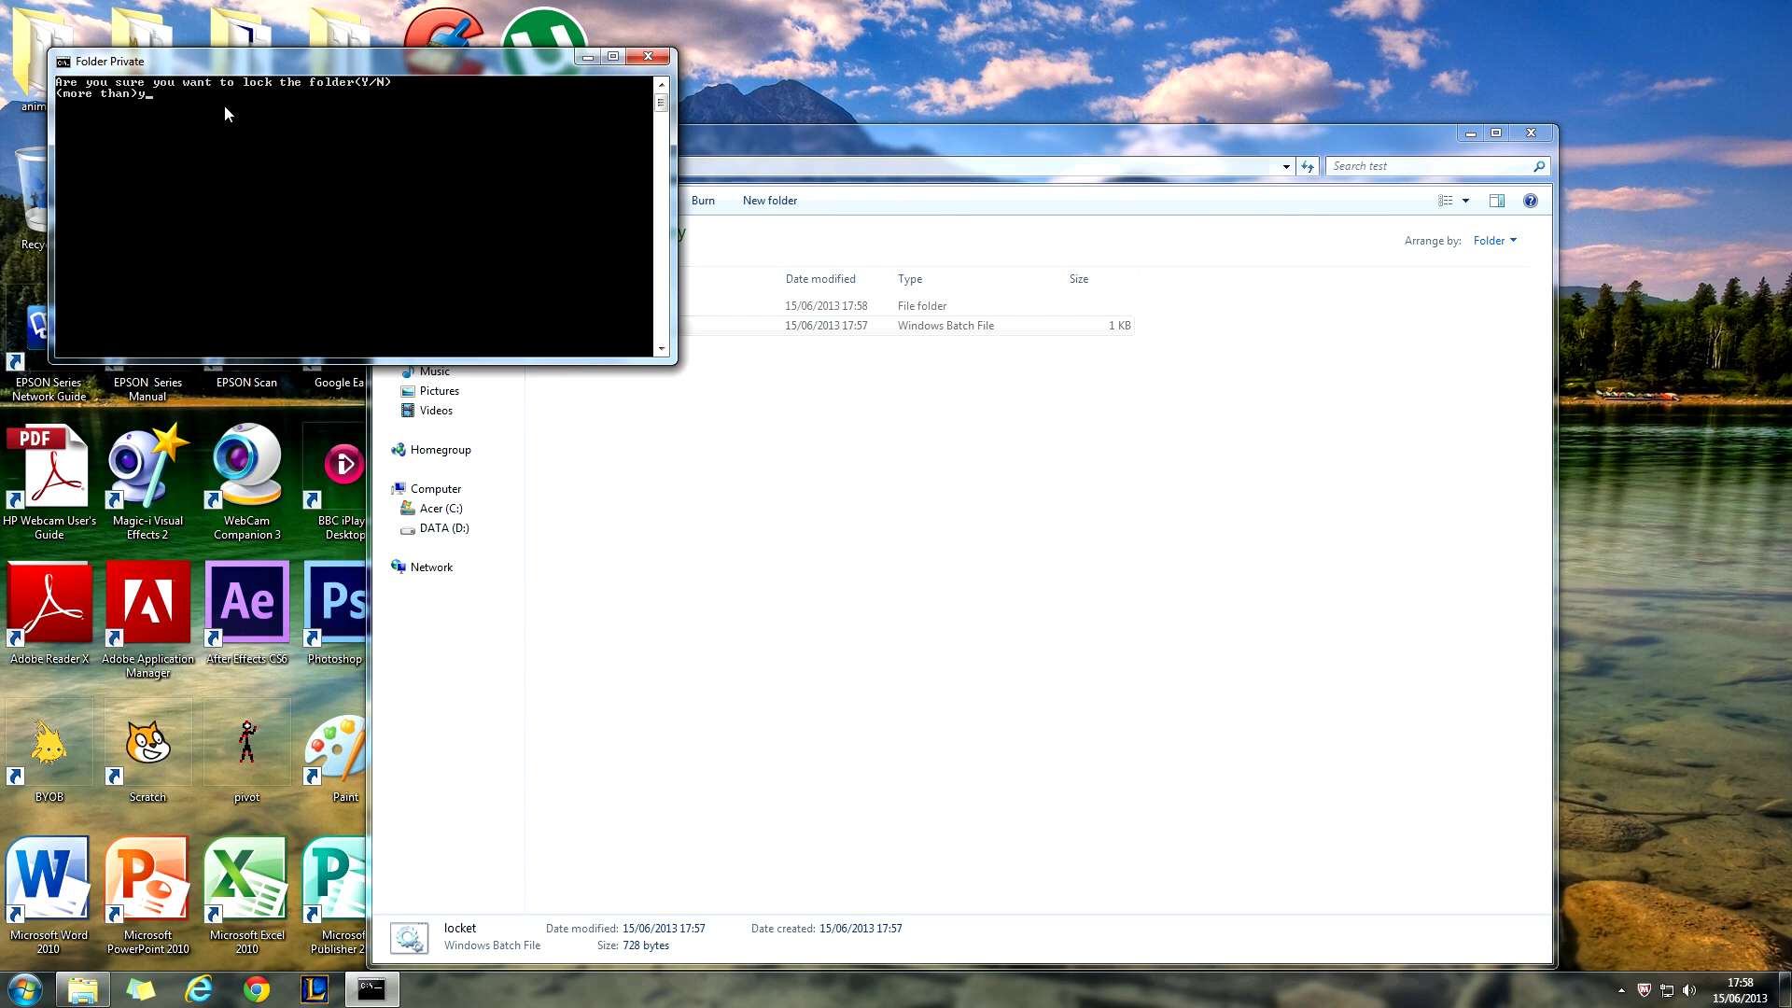
- Confirm locking Private, then rerun locket.bat and unlock it with the password
key("Return")
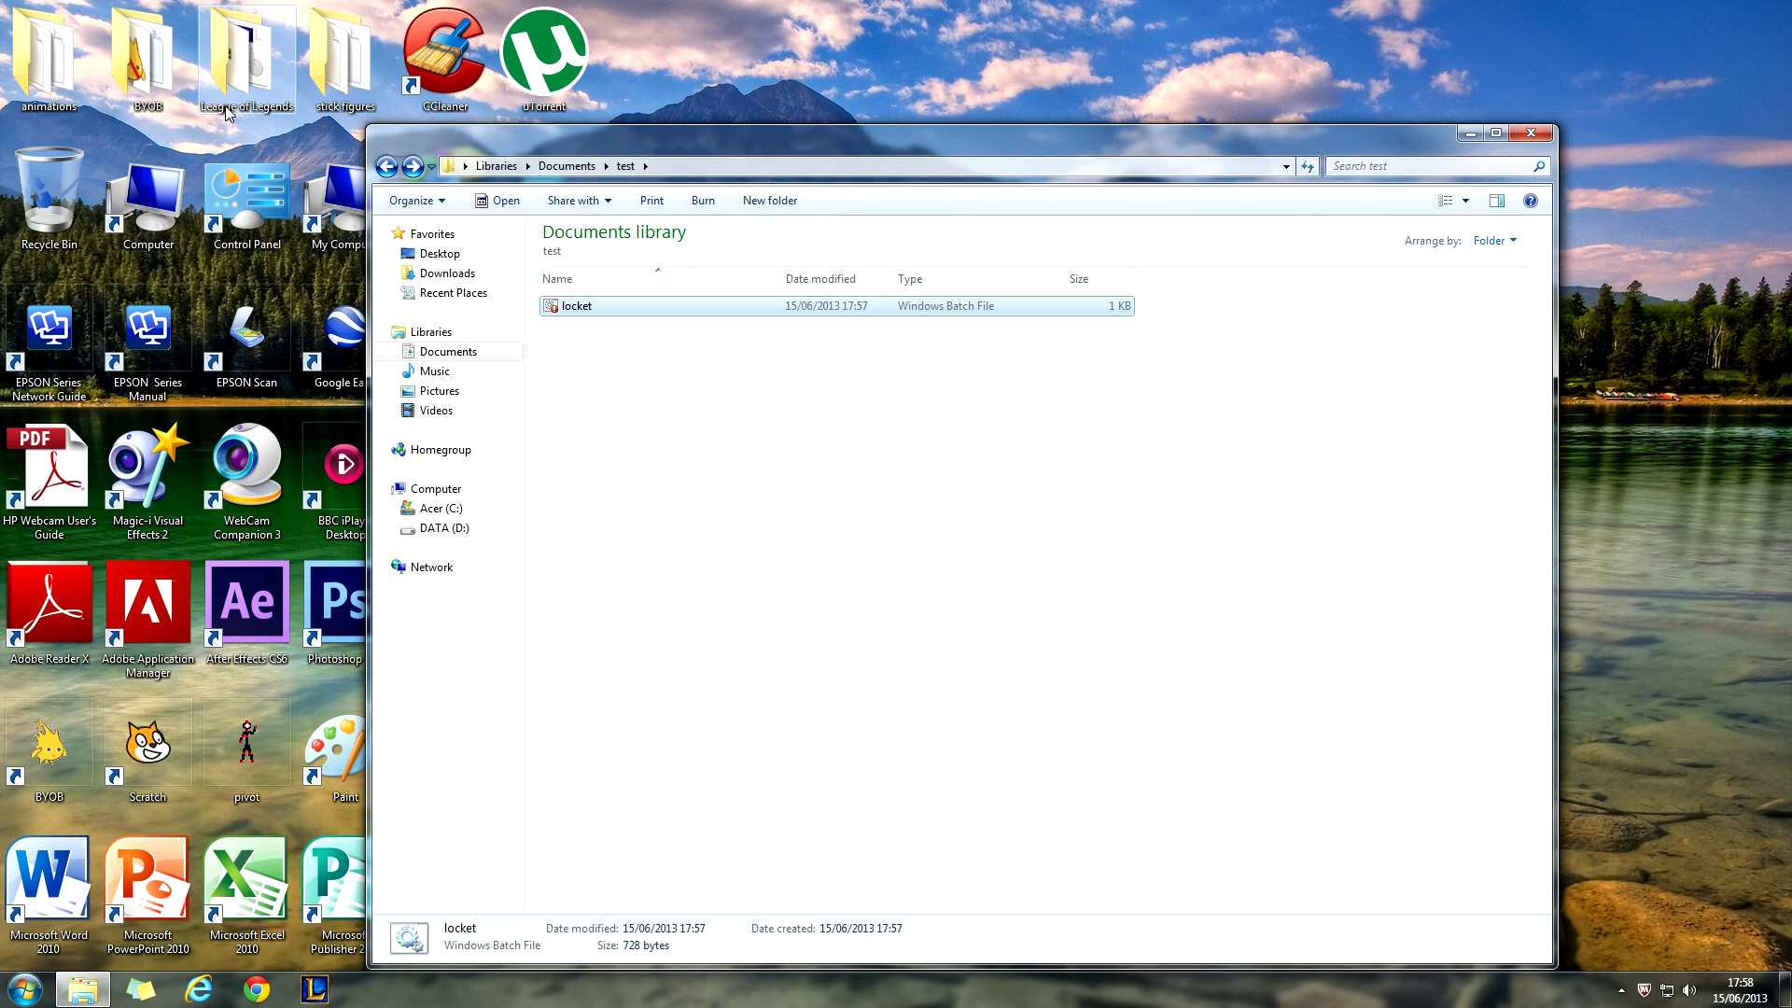
double_click(584, 309)
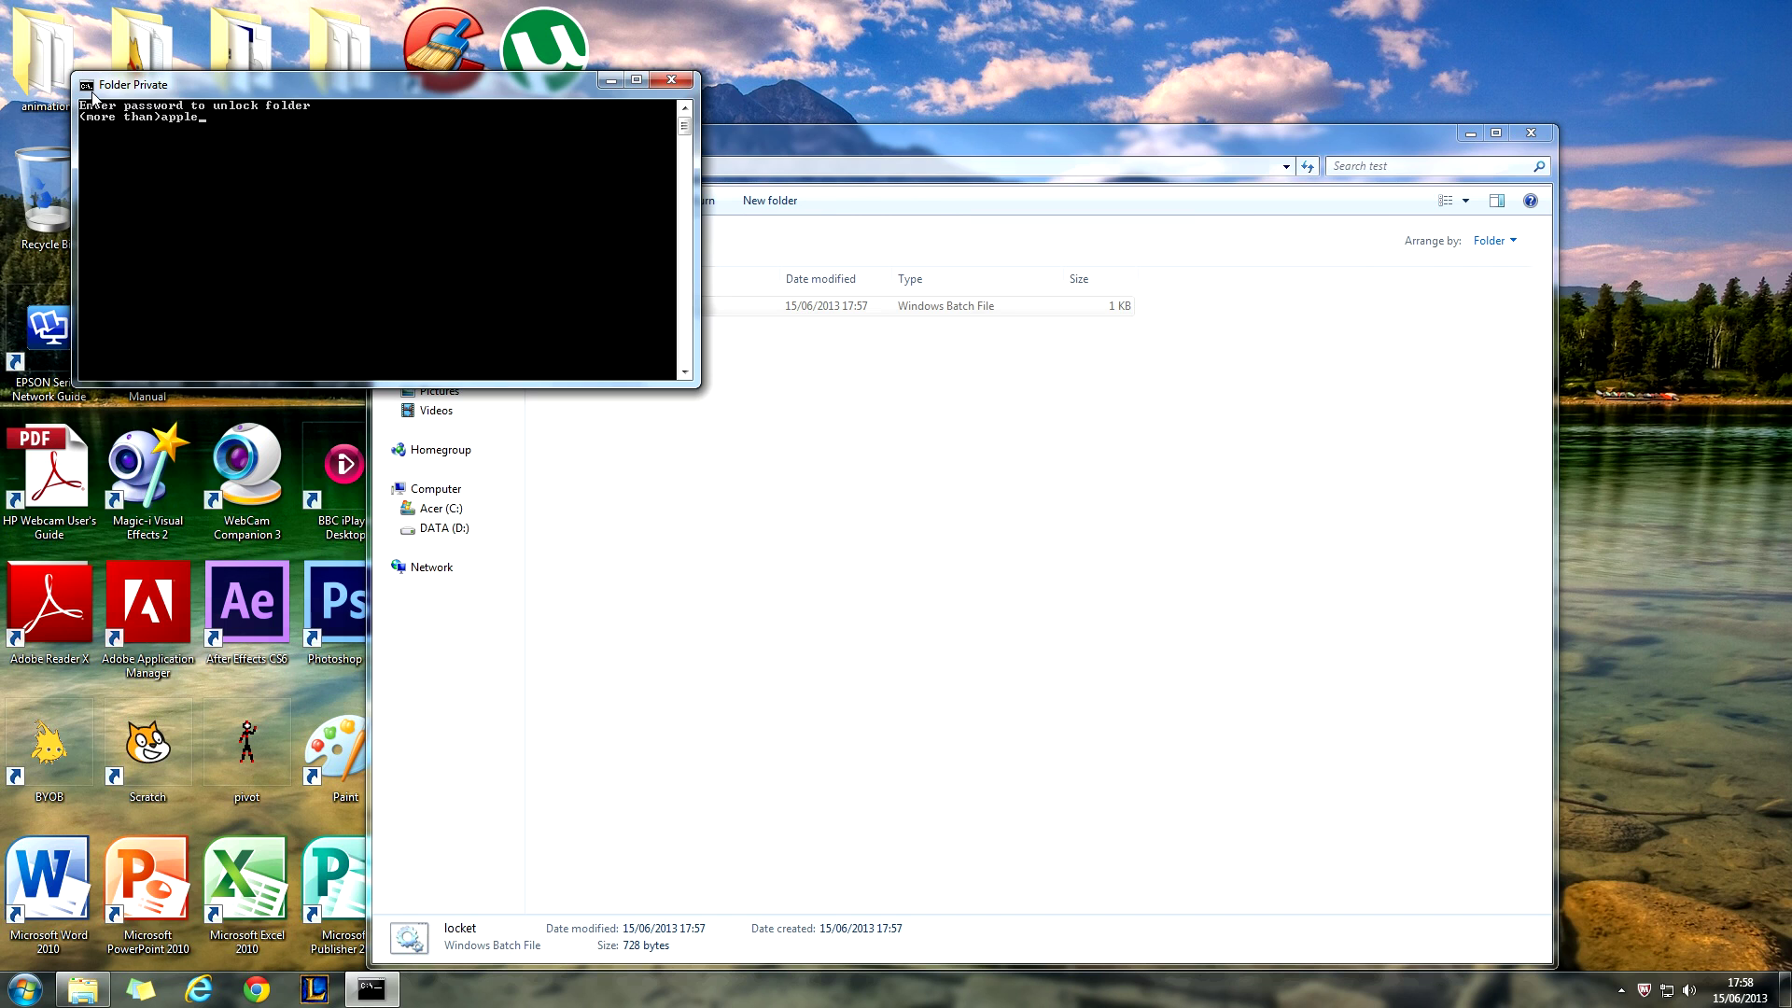
key("Return")
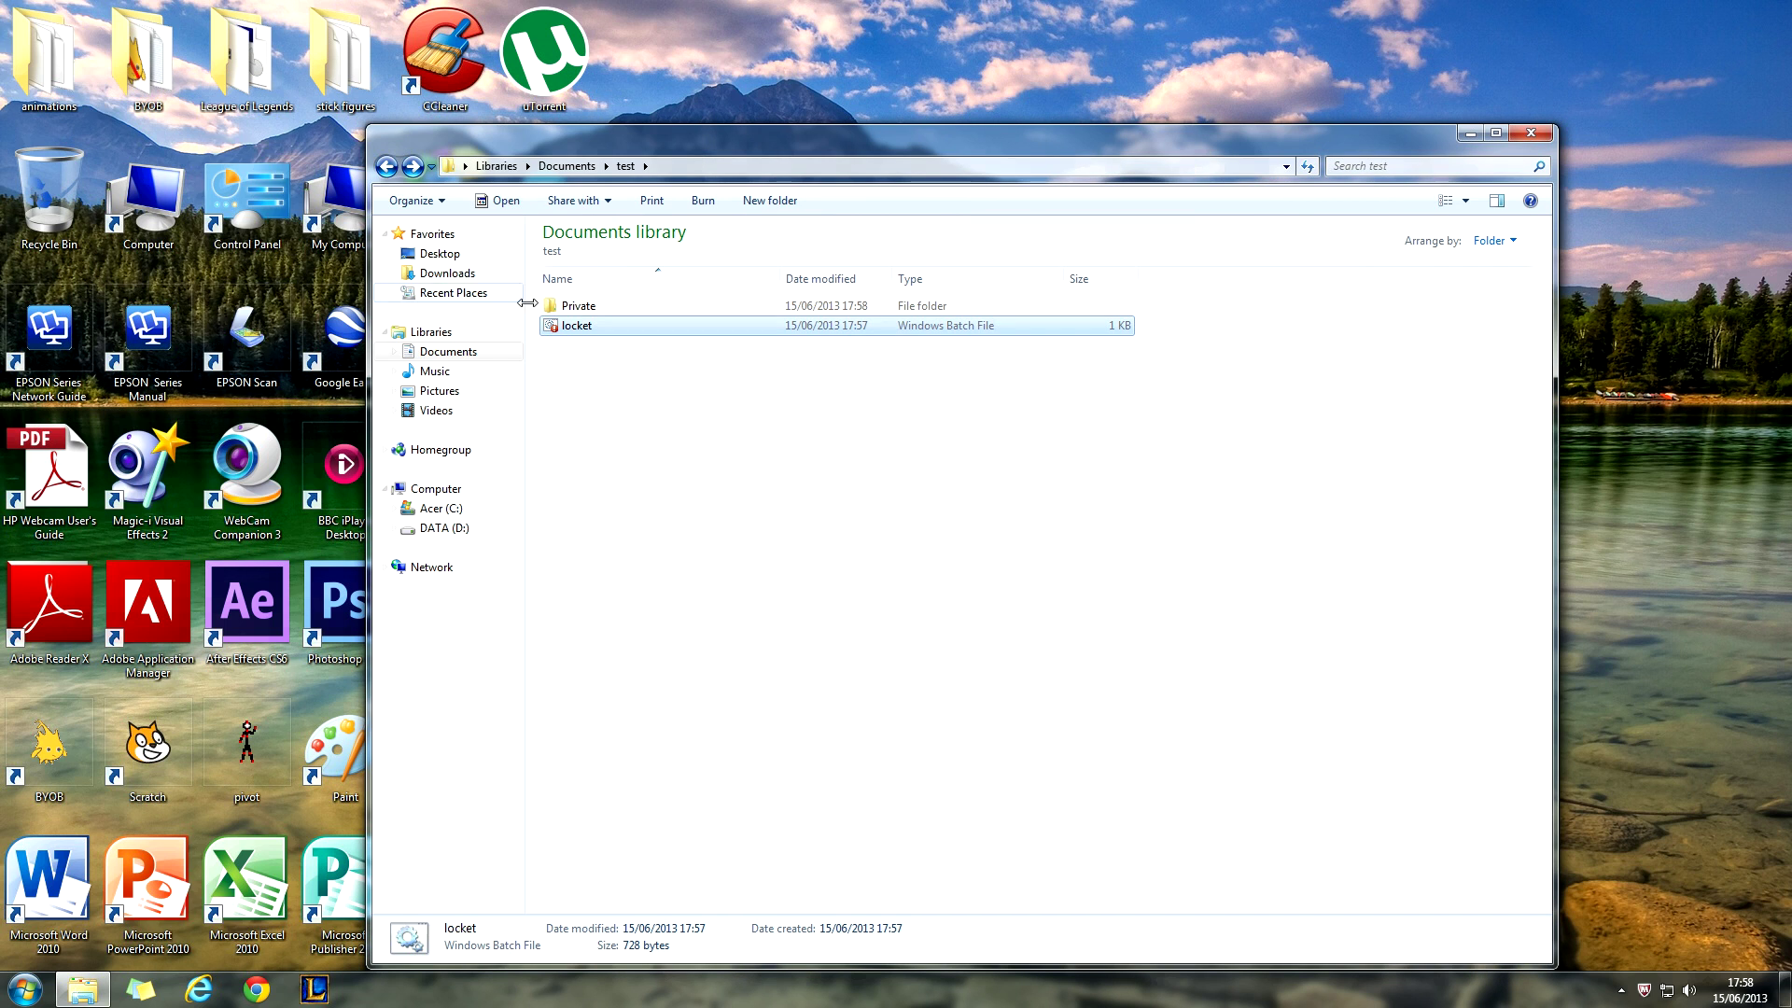
- Open Private and the Word file inside to confirm it's intact, then return to test
double_click(581, 309)
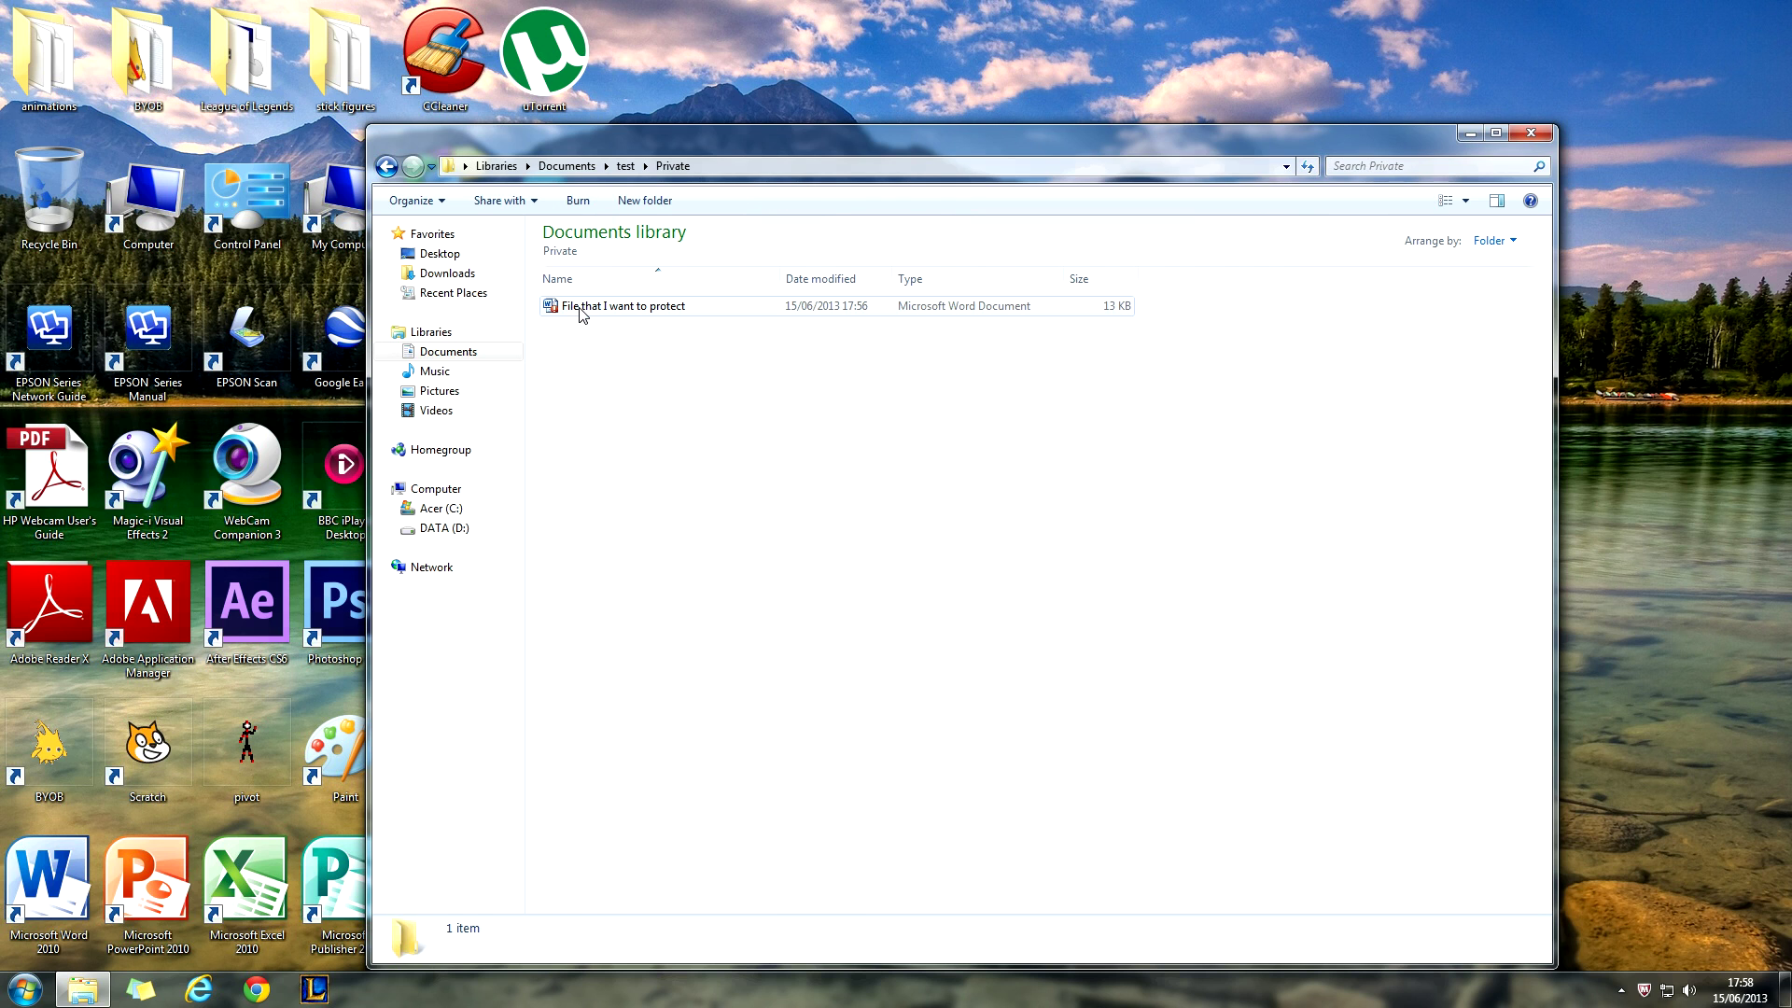
double_click(581, 309)
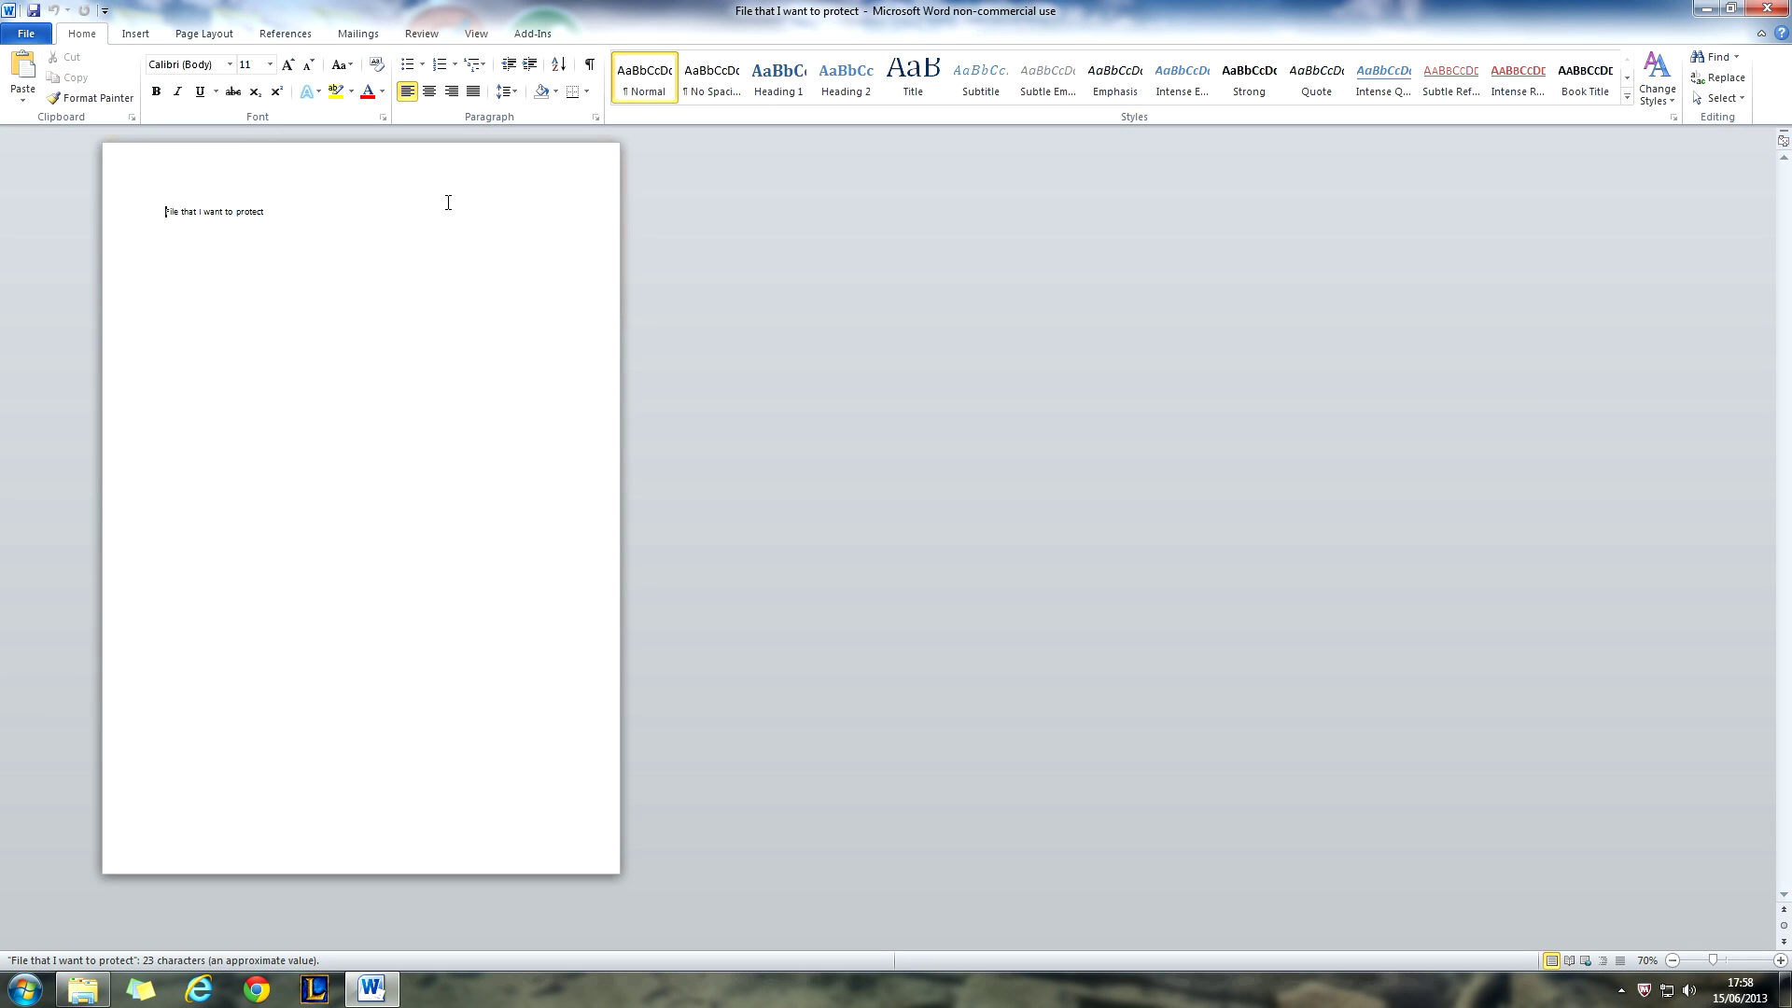
left_click(1778, 7)
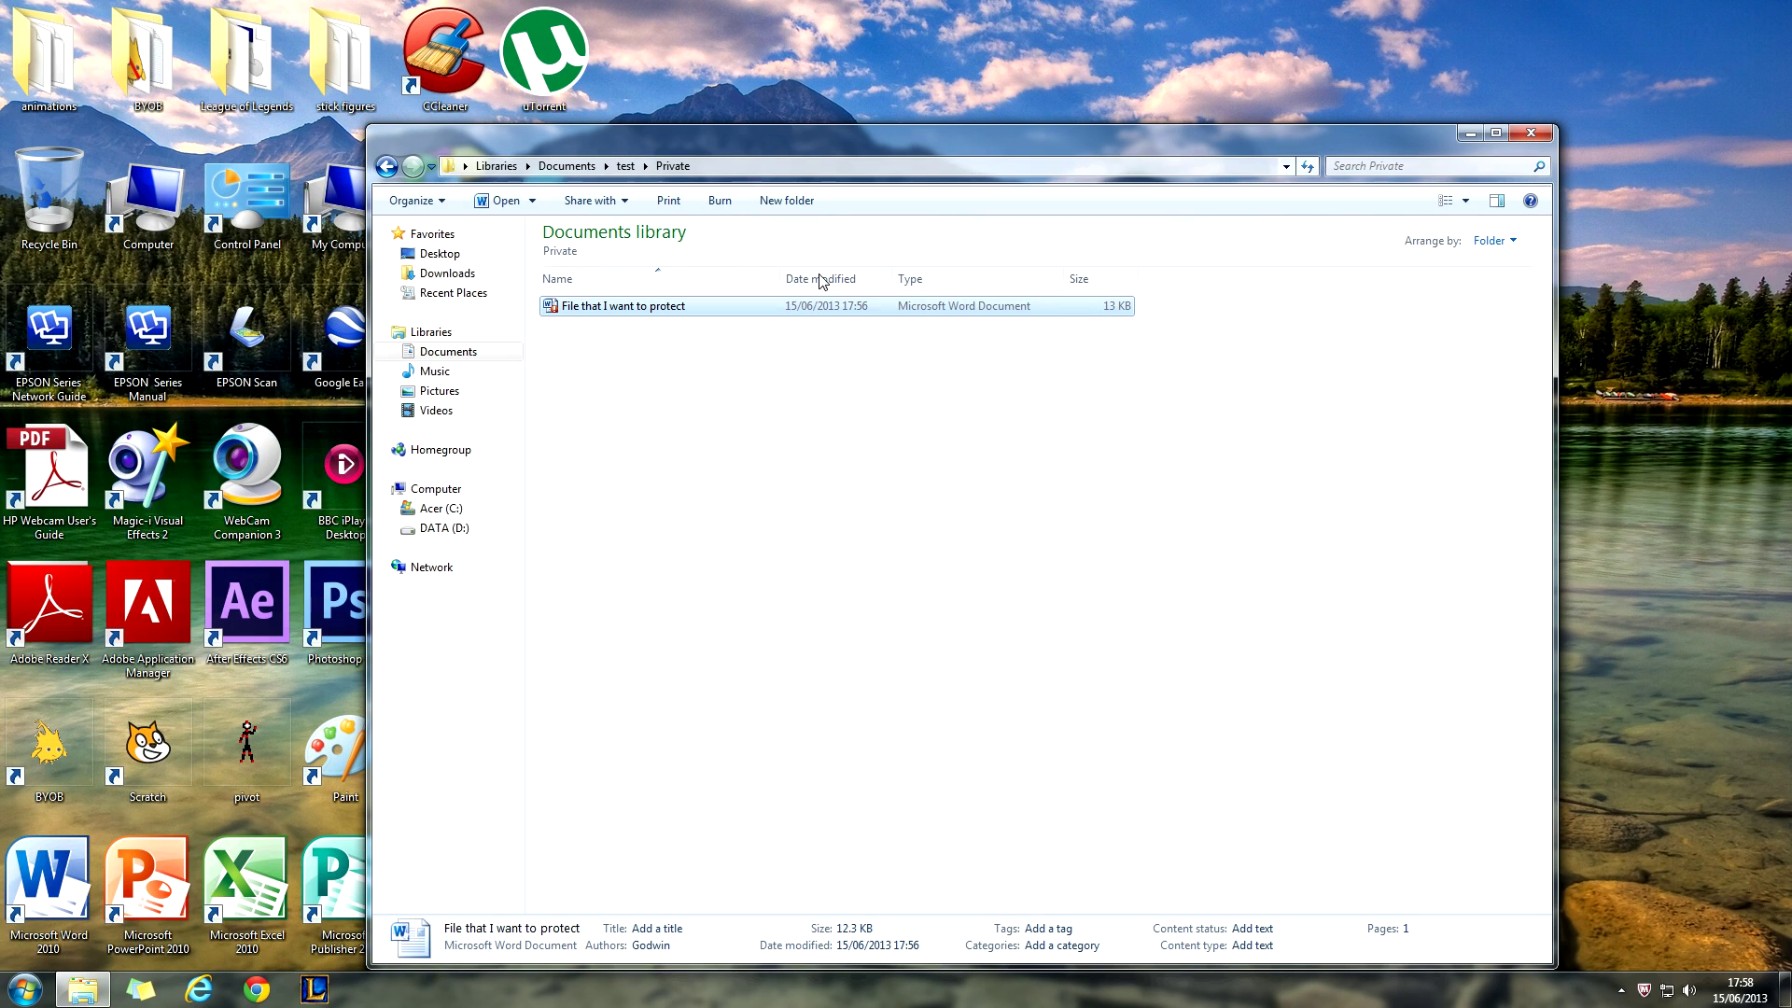
left_click(385, 168)
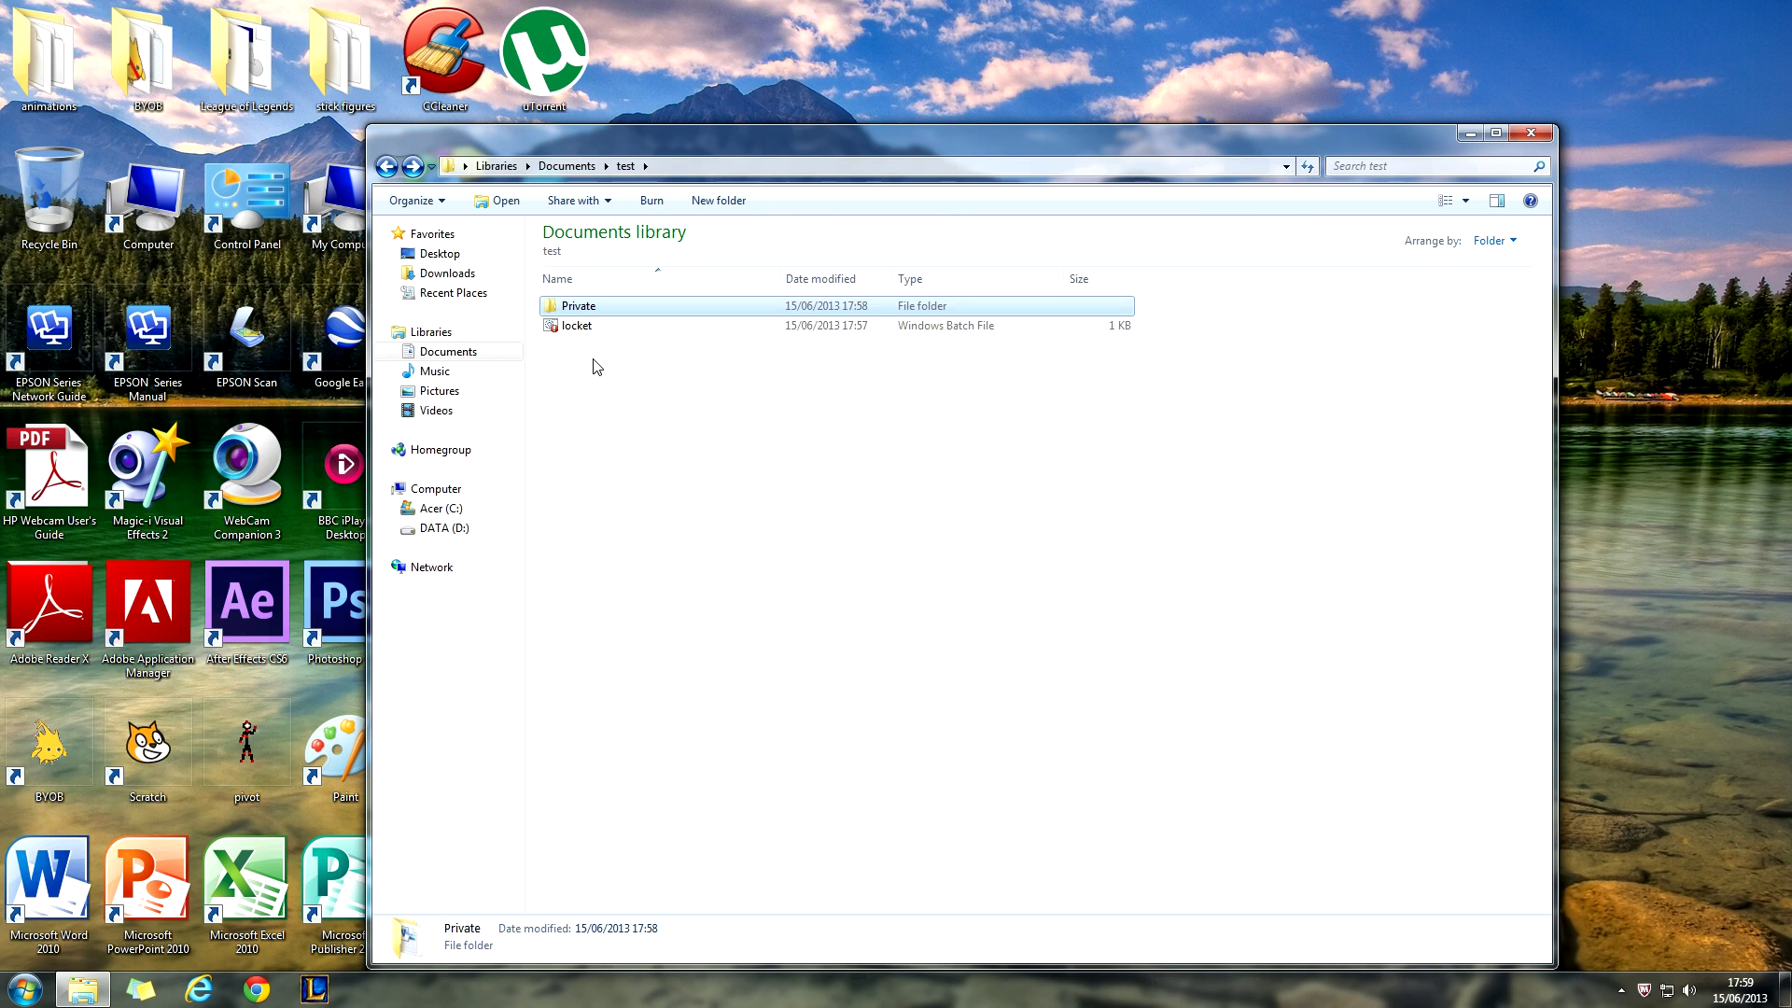
- Lock the Private folder again by running locket.bat and answering Y
double_click(599, 329)
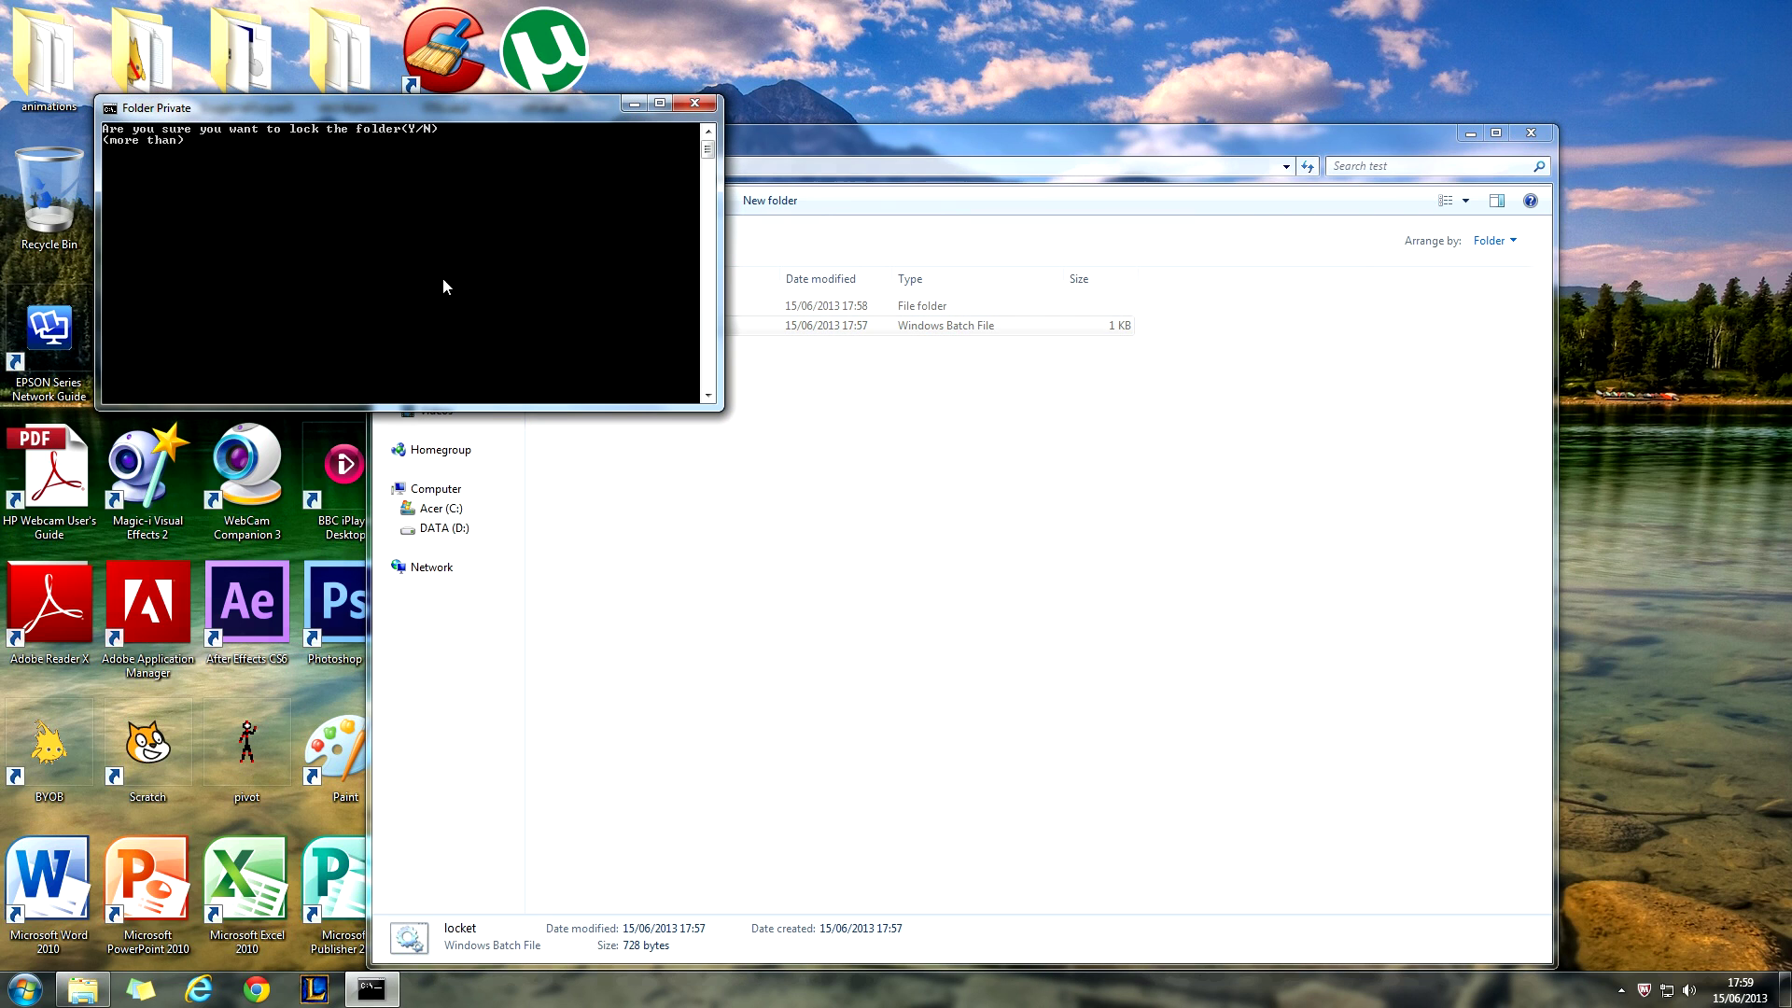
type("Y")
key("Return")
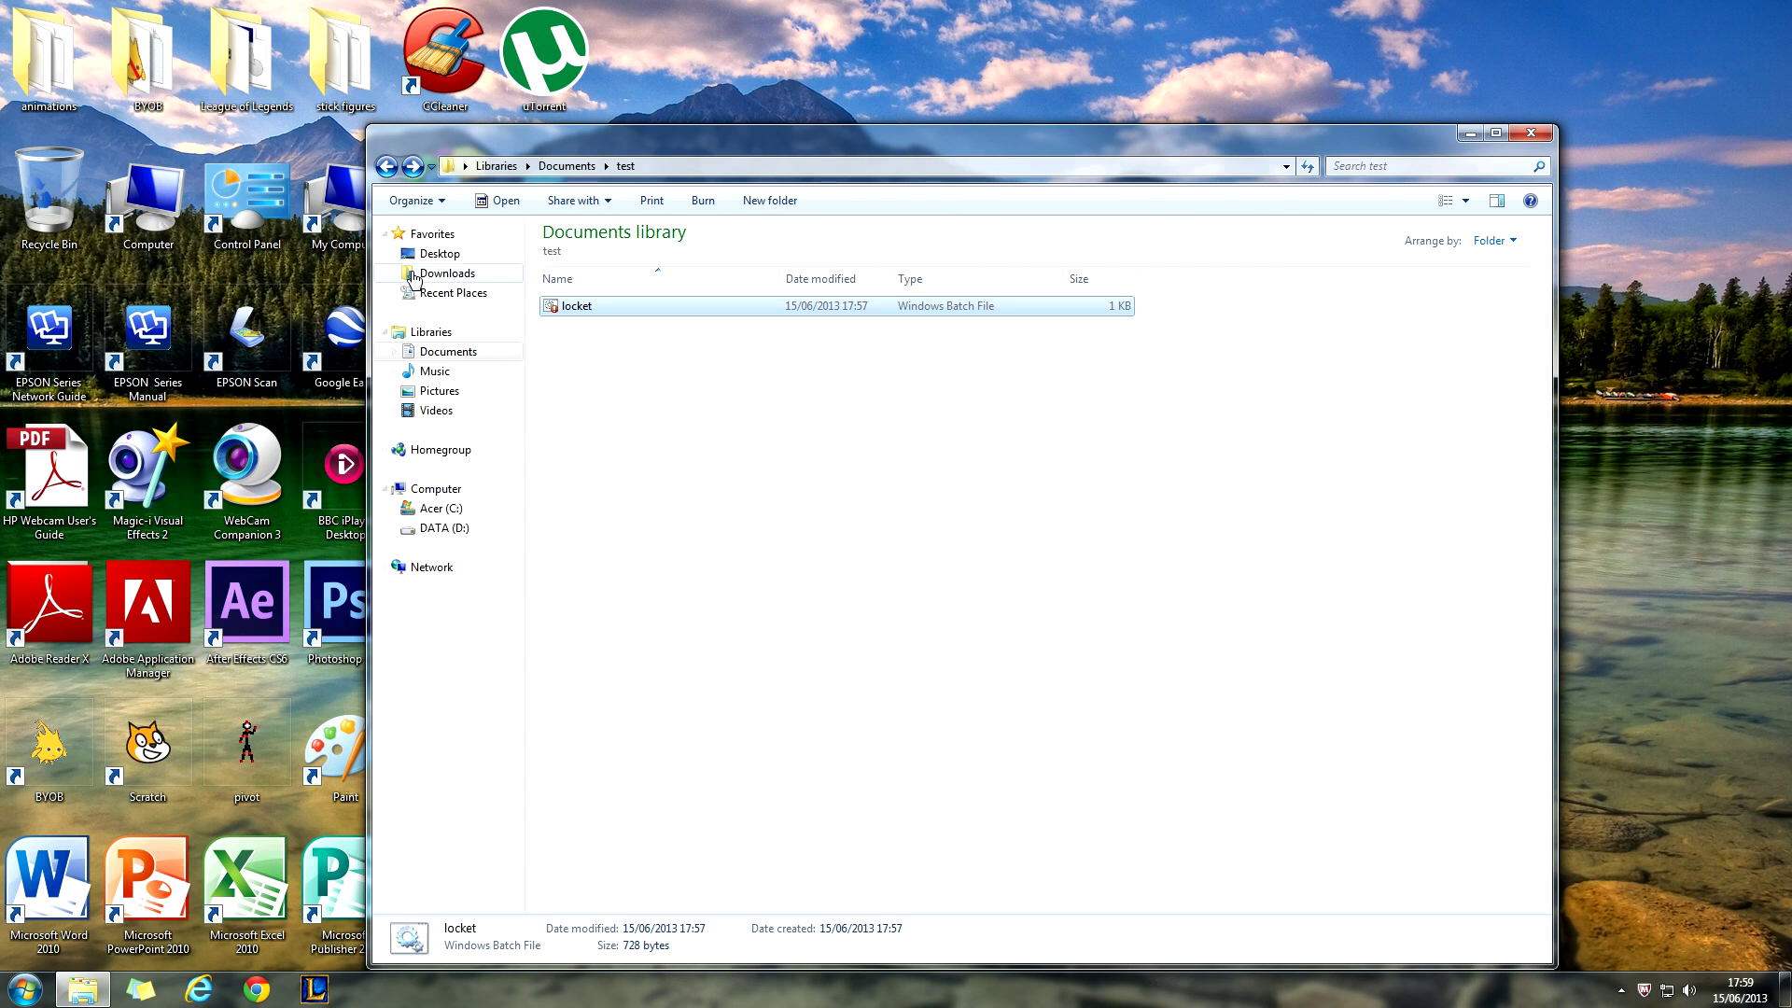
- Rerun locket.bat and submit a wrong password so Private stays hidden
double_click(577, 311)
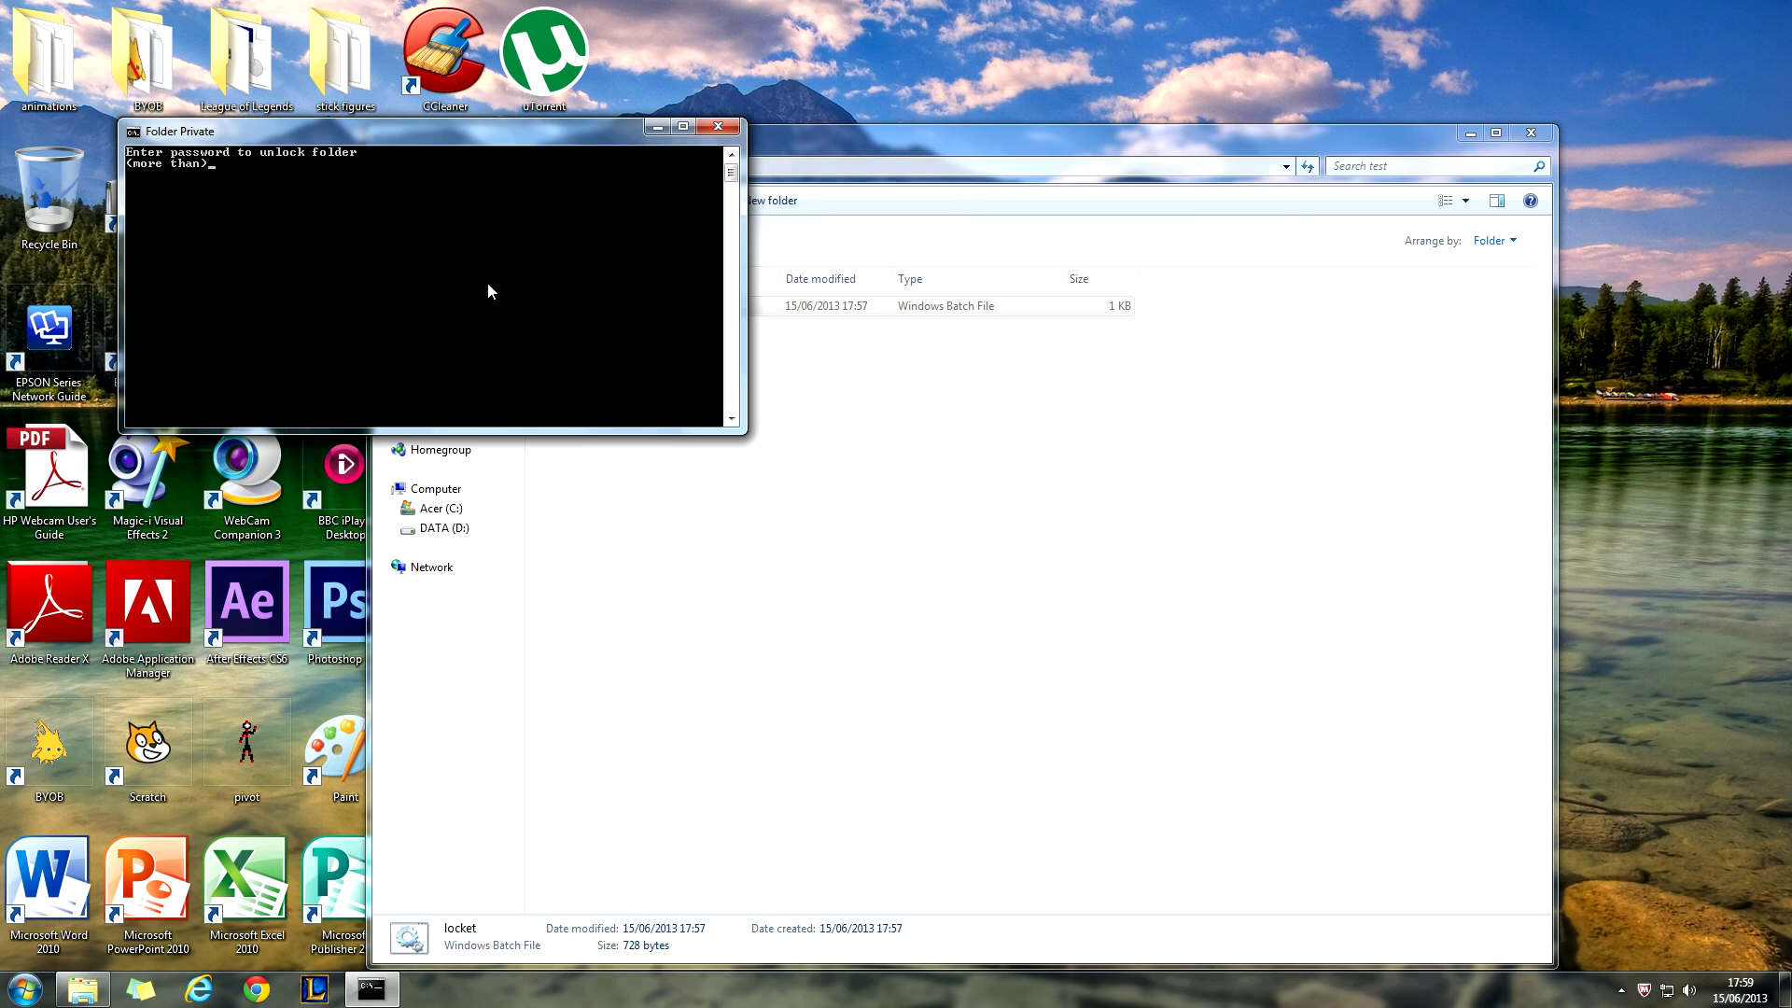
key("Return")
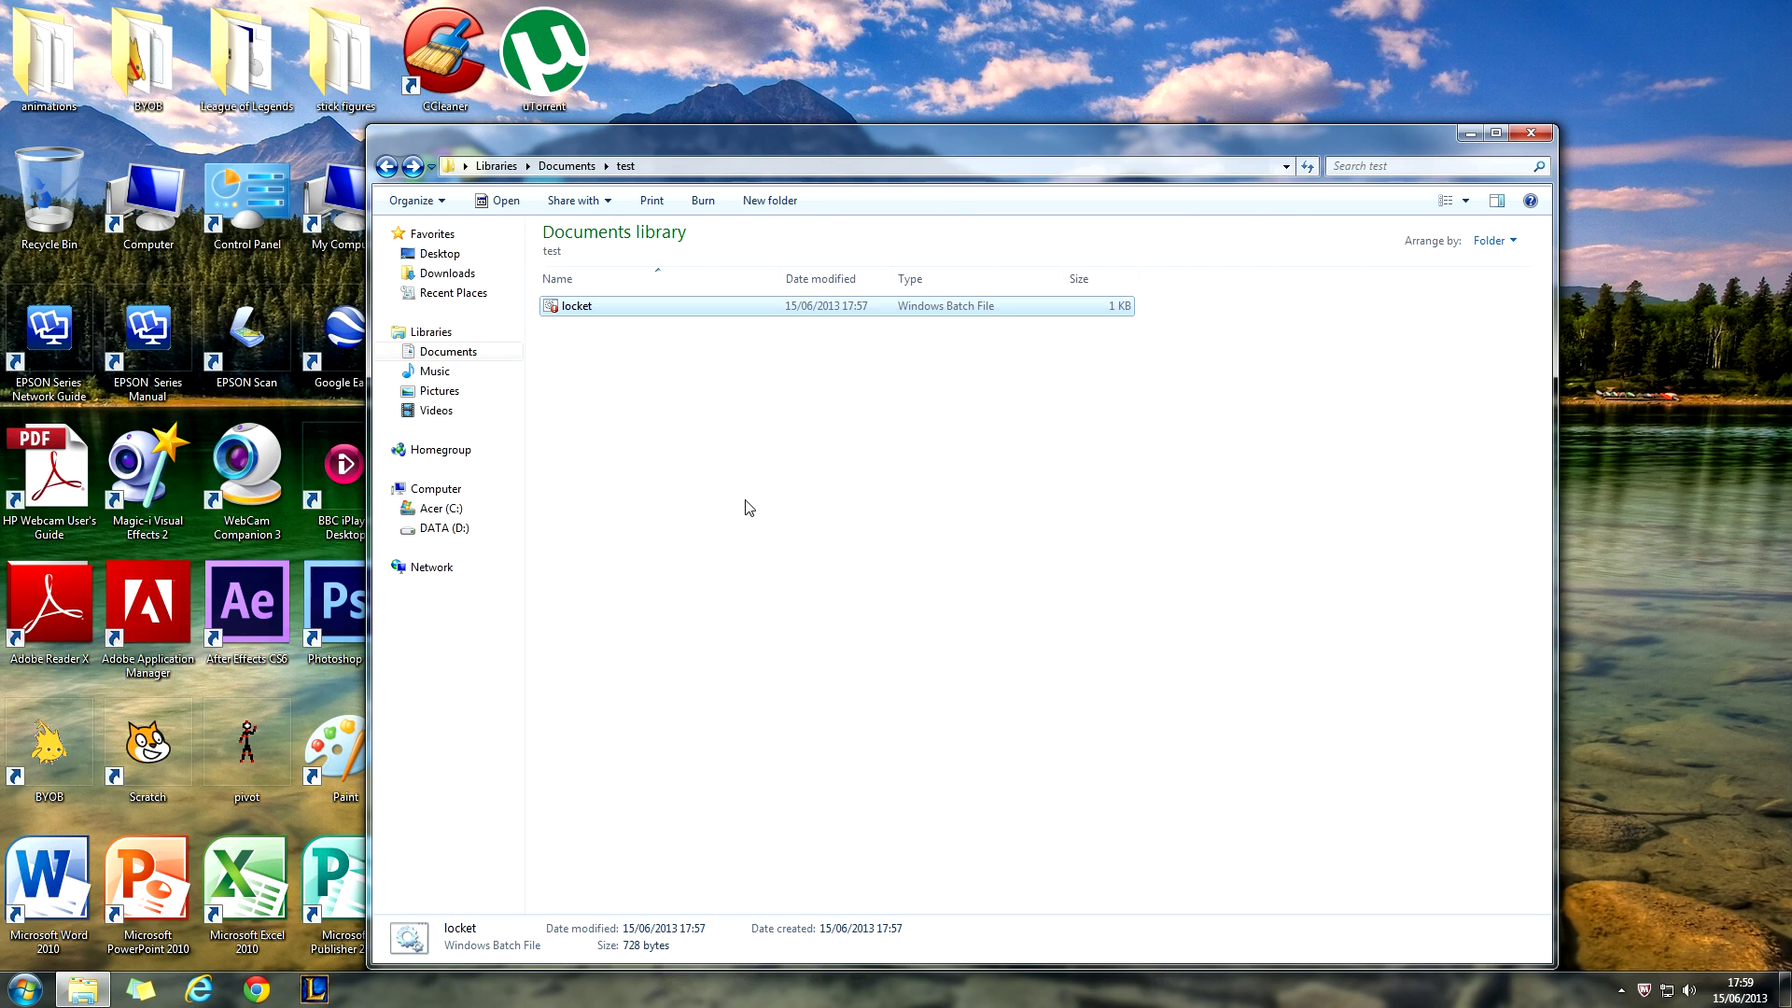
right_click(564, 316)
left_click(614, 425)
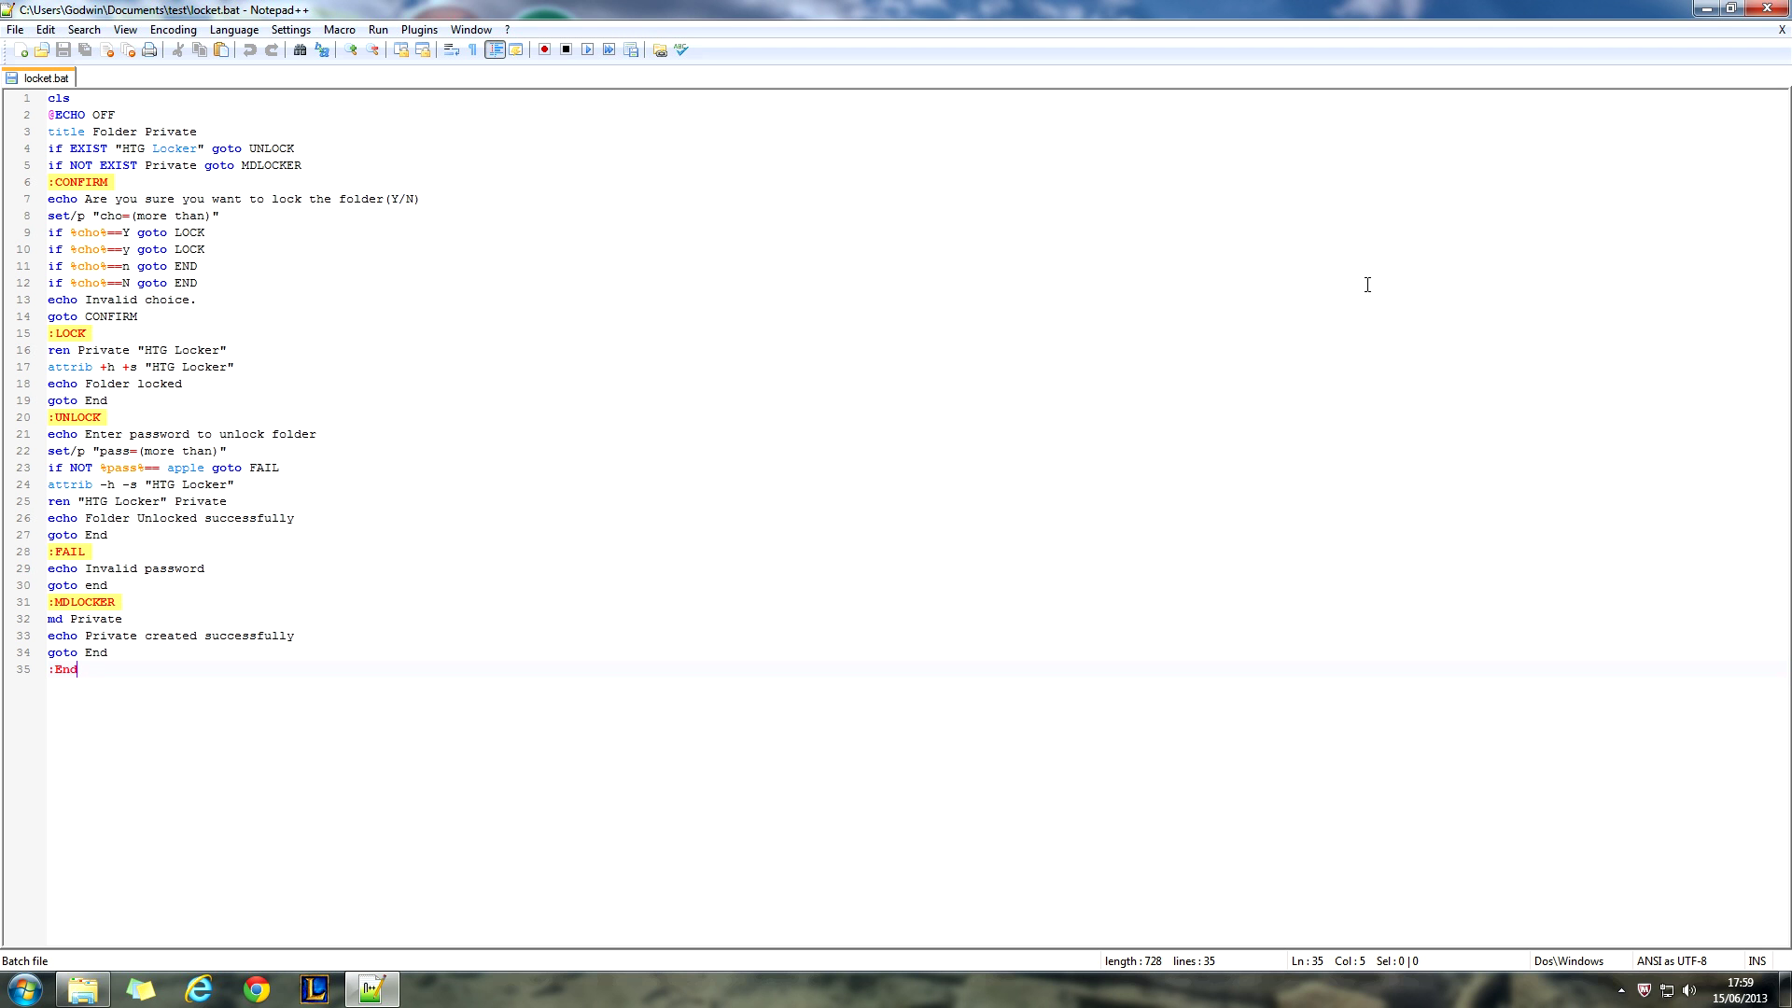
left_click(1783, 8)
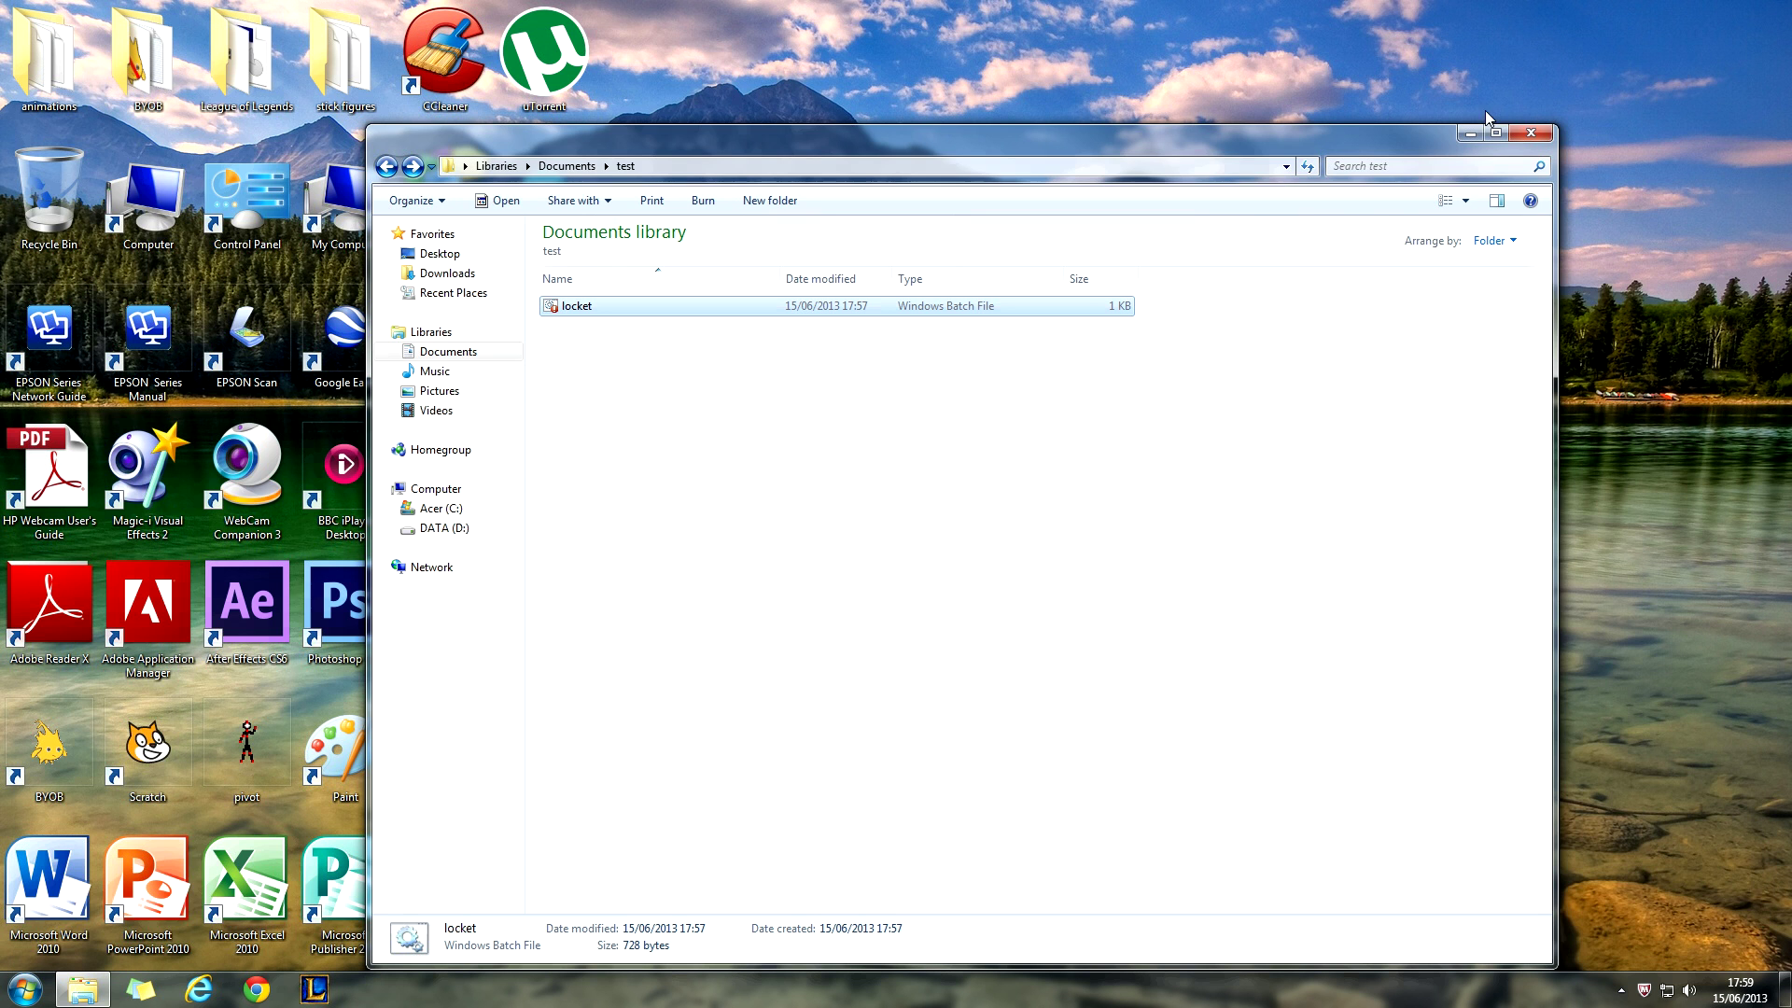
left_click(688, 370)
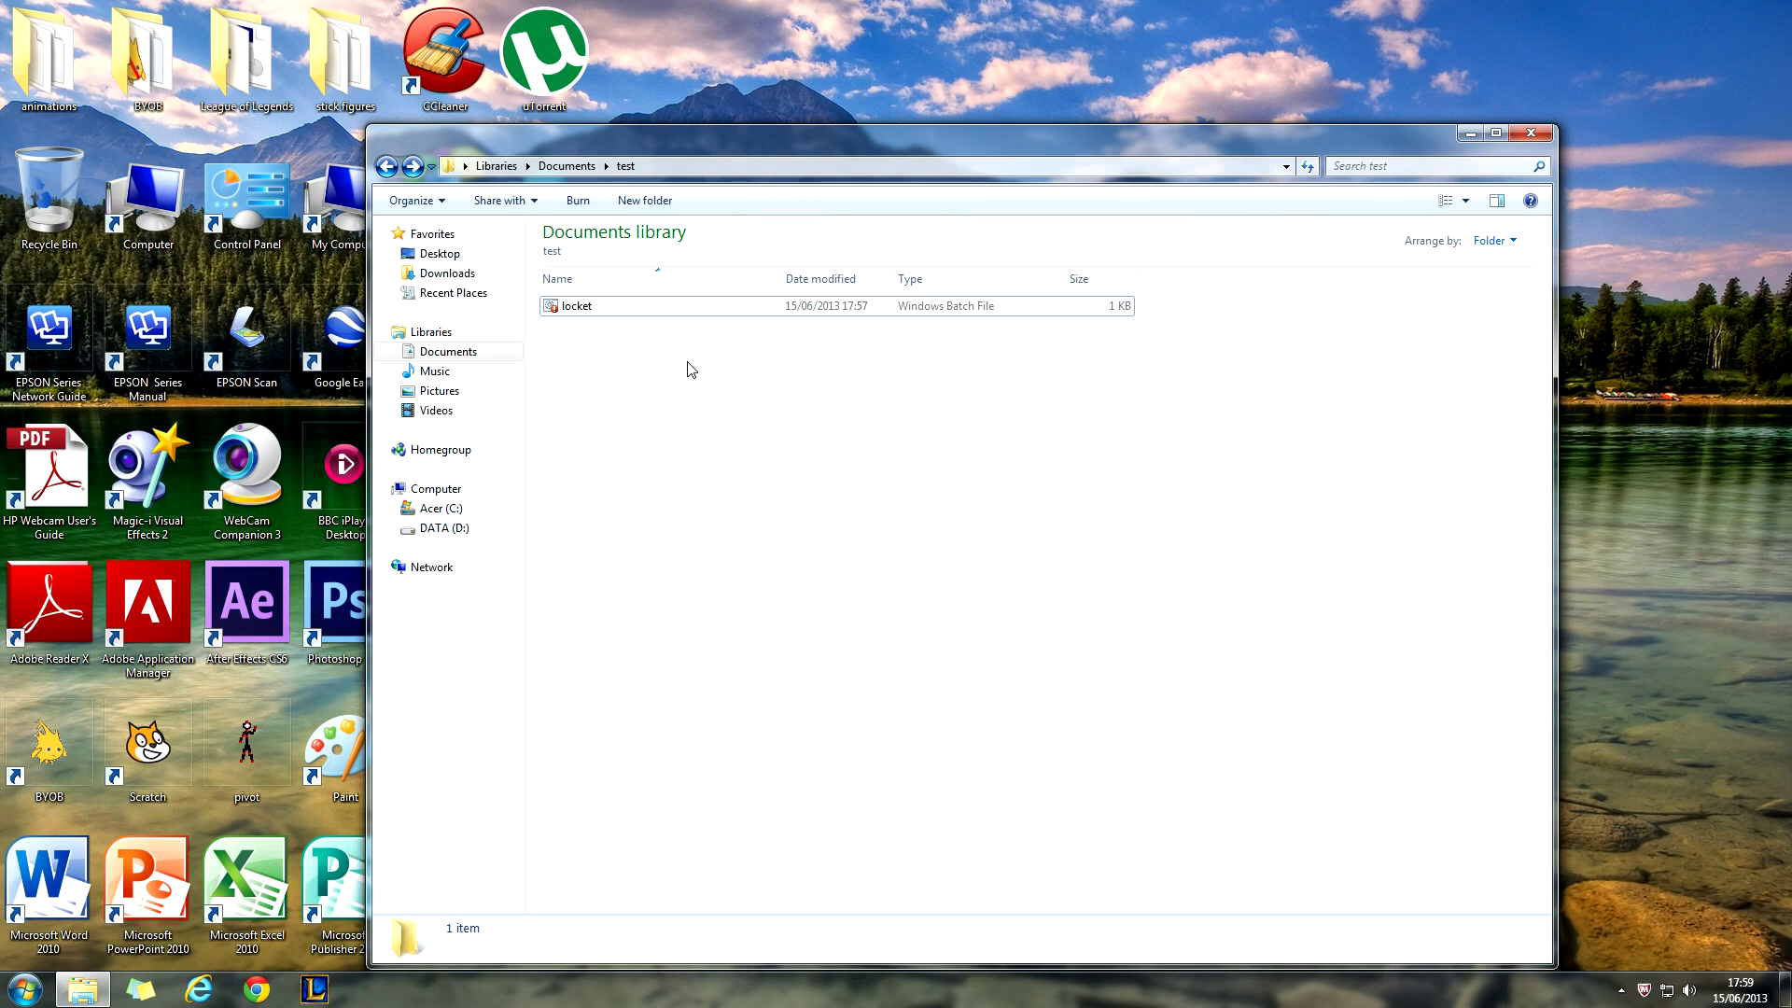